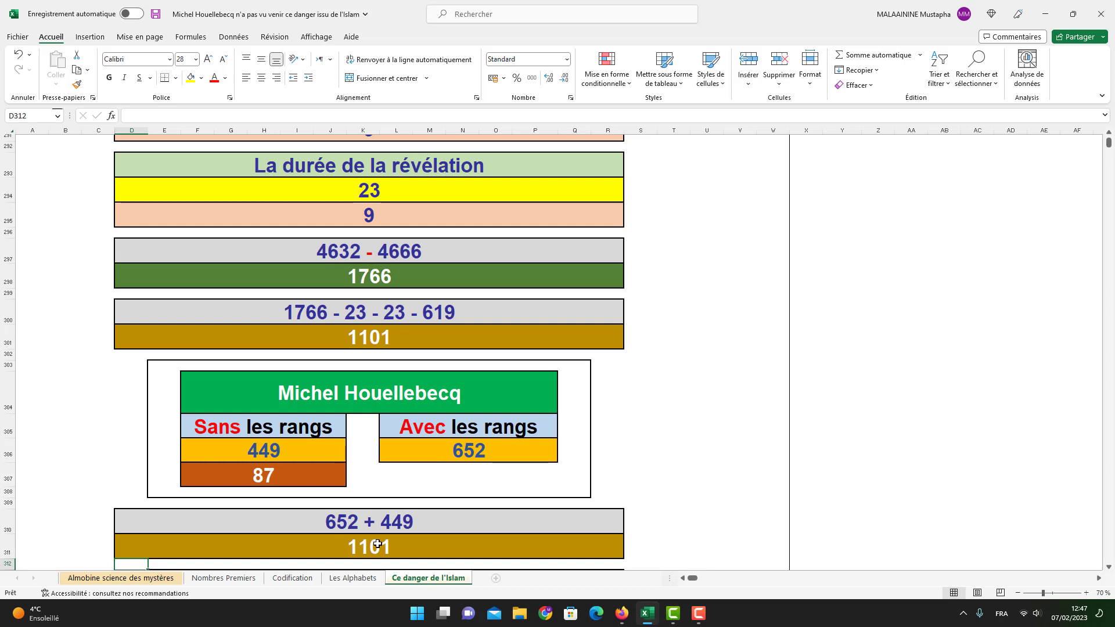
# - Check the formula in D311 under 652 + 449, and select F307 in the Michel Houellebecq table
pyautogui.doubleClick(378, 544)
pyautogui.press('Return')
pyautogui.click(277, 469)
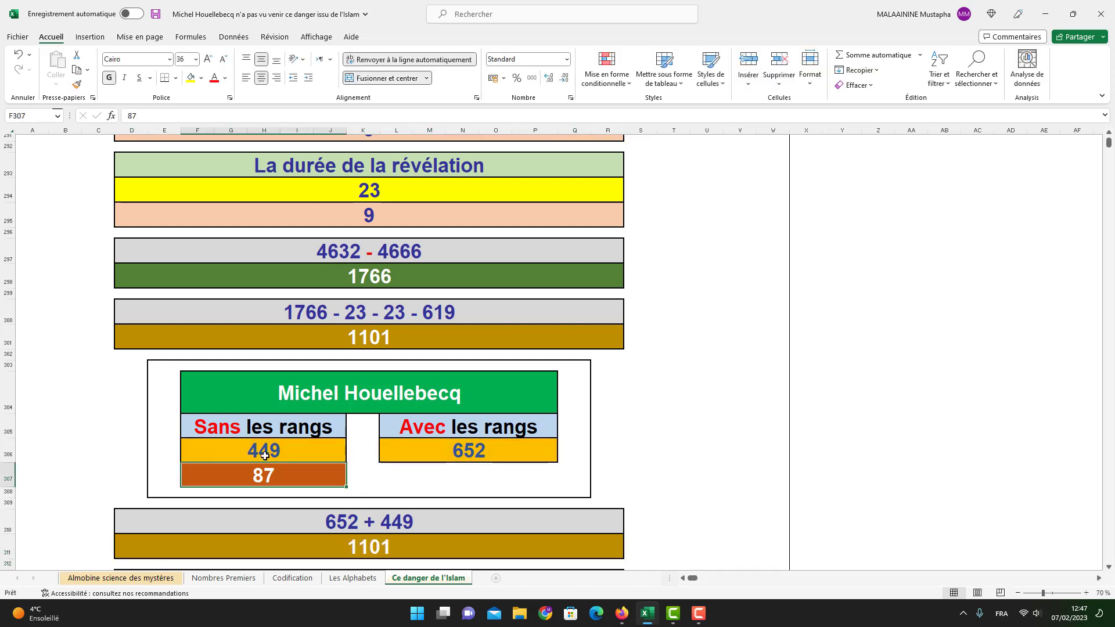
# - Inspect the formula in D314 under 13 + 6 and trace it to its source cells D276 and D277
pyautogui.scroll(-2, 393, 480)
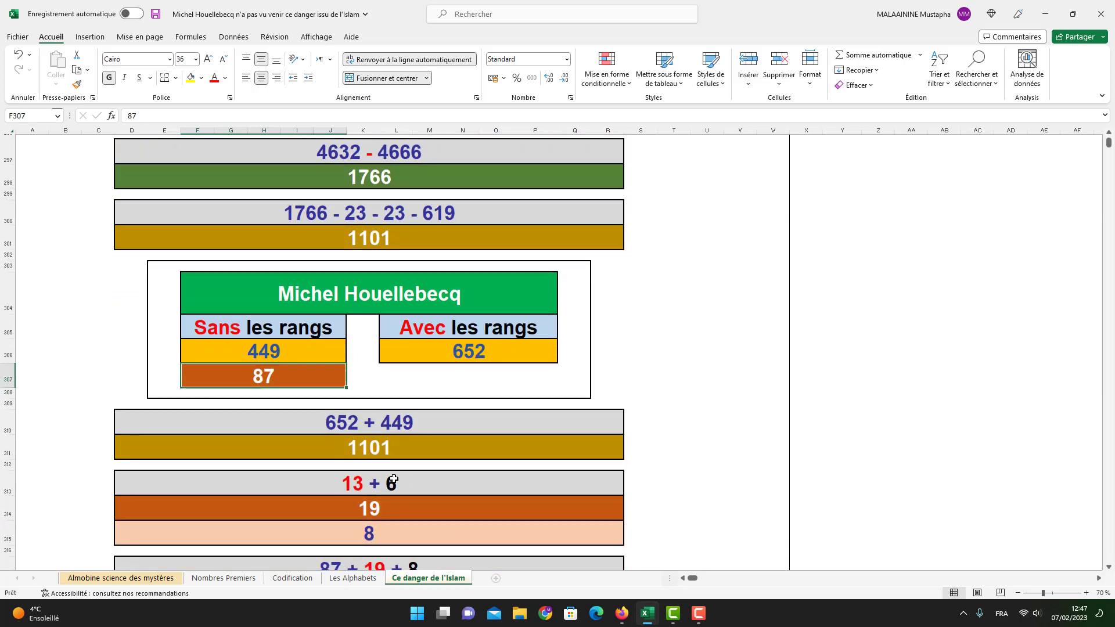
pyautogui.doubleClick(371, 504)
pyautogui.scroll(7, 371, 504)
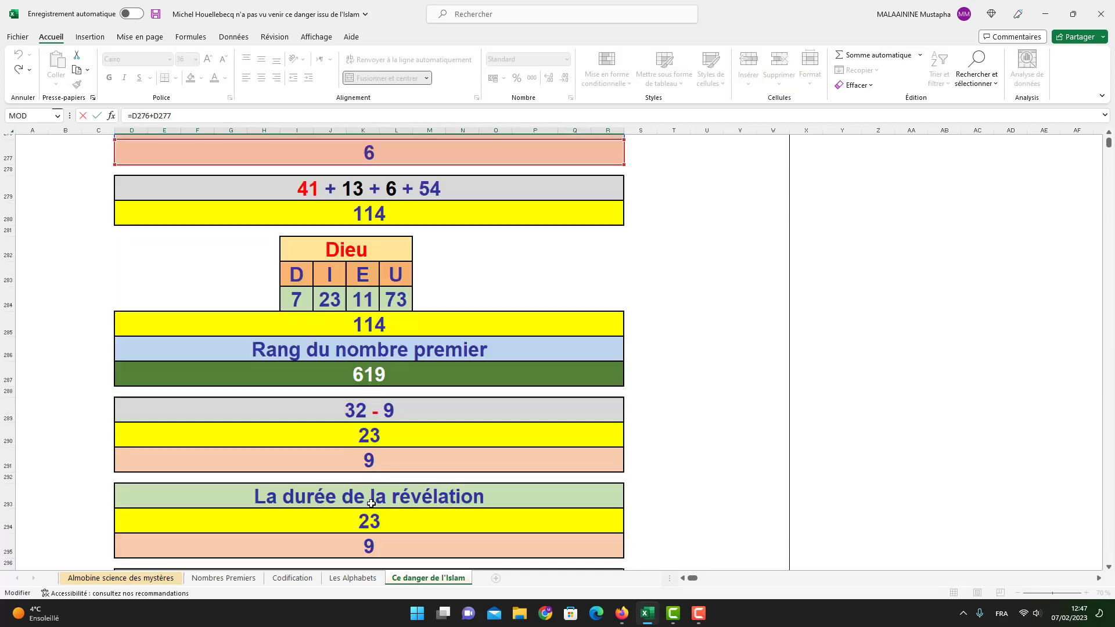
pyautogui.scroll(3, 371, 503)
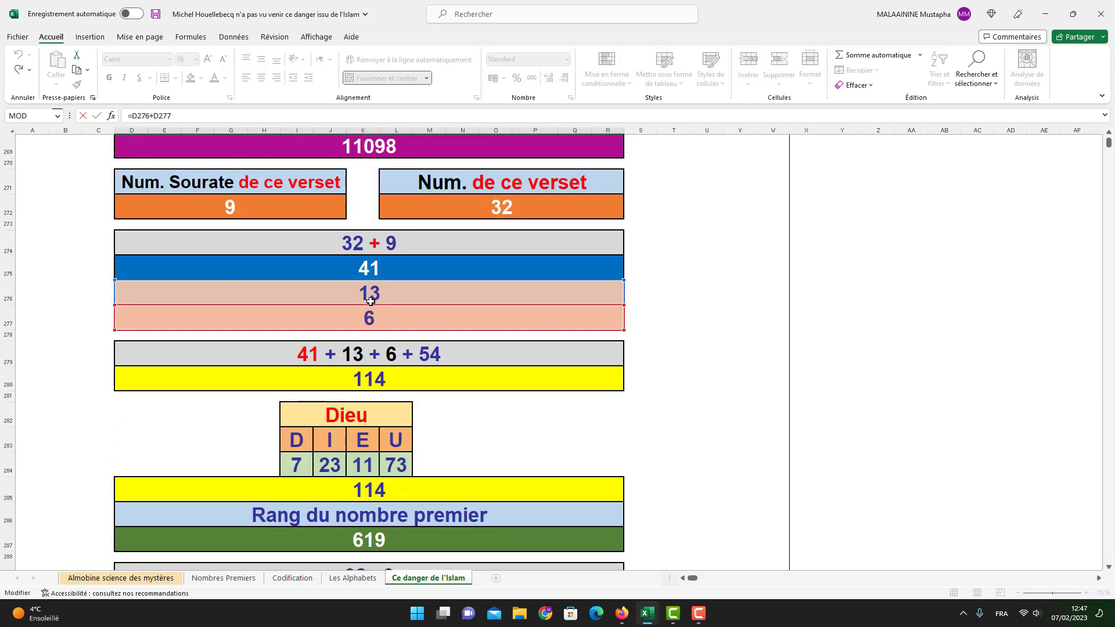
pyautogui.press('Return')
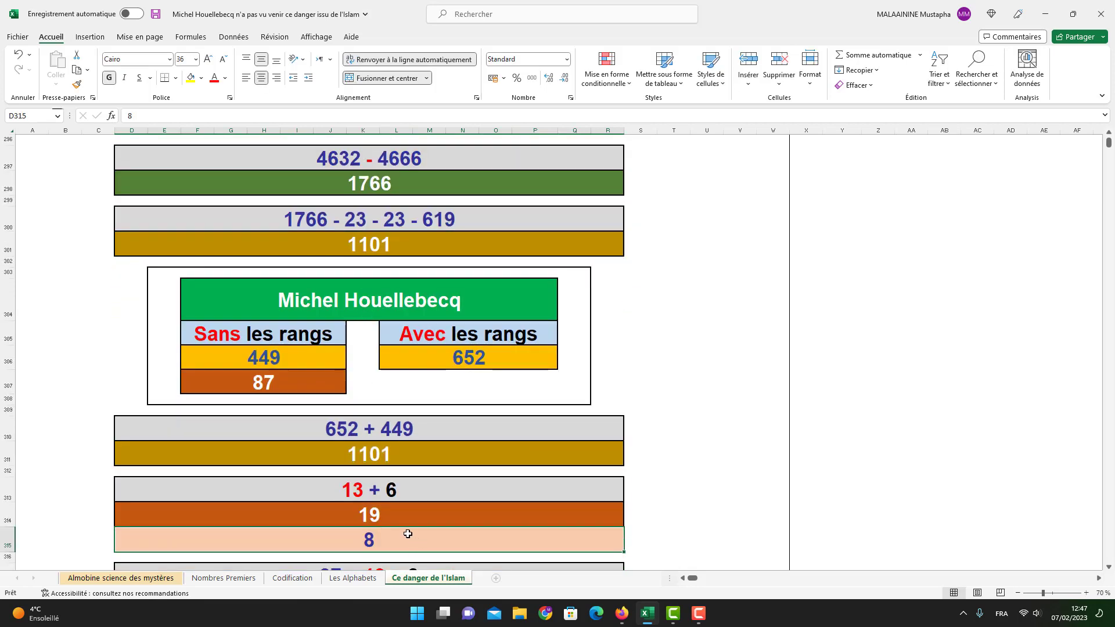
# - Inspect the formula in D318 under 87 + 19 + 8 and its referenced cells F307, D314 and D315
pyautogui.scroll(-2, 377, 510)
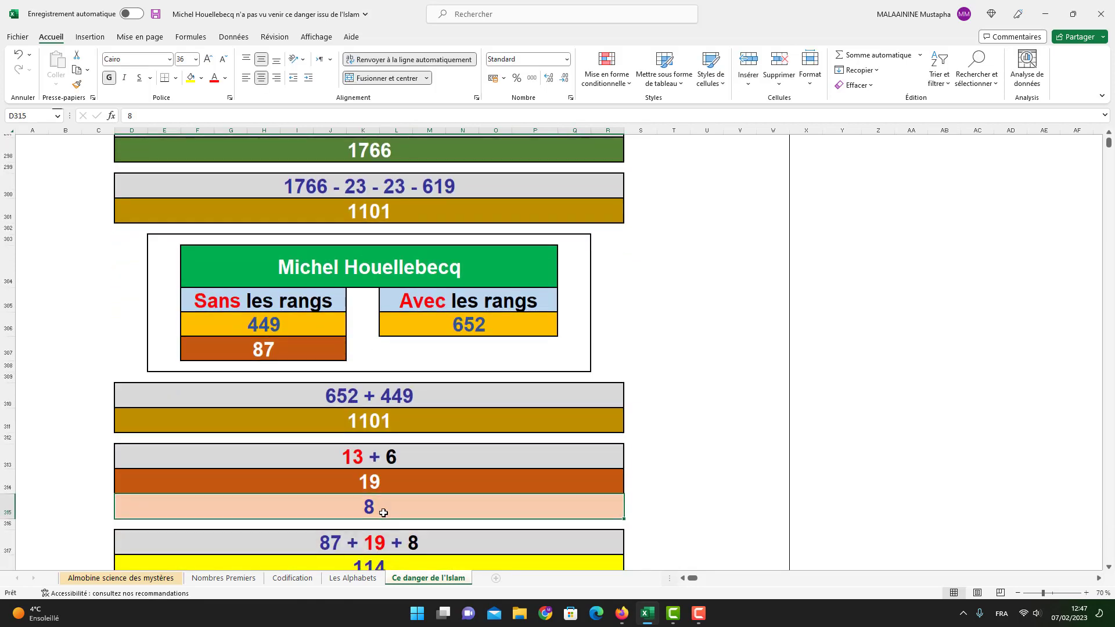
pyautogui.click(378, 534)
pyautogui.doubleClick(379, 535)
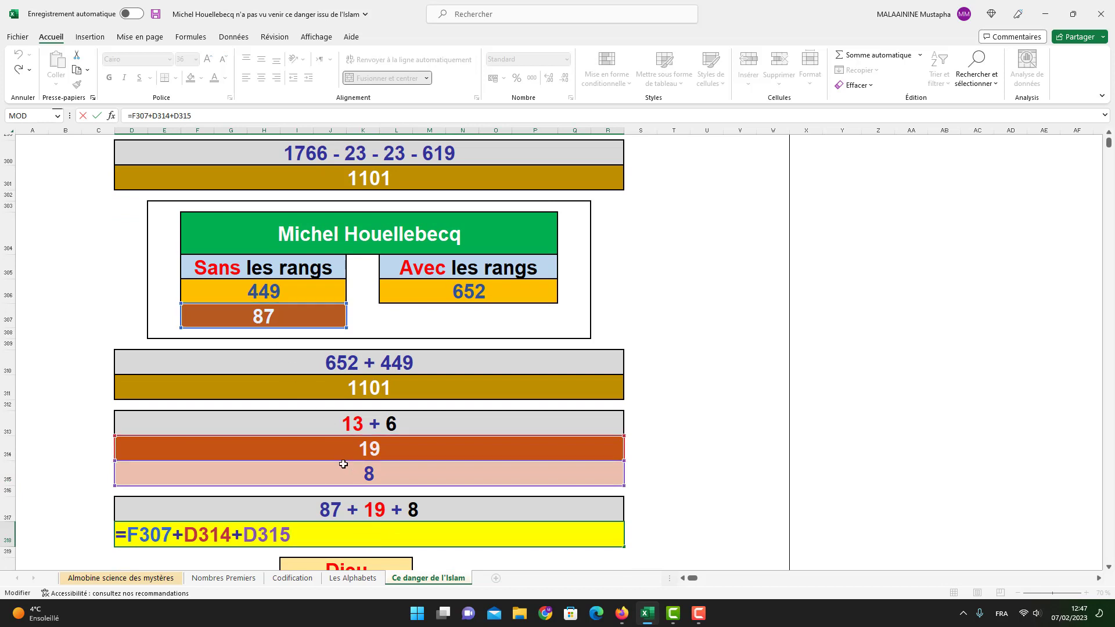
pyautogui.press('Return')
# - Highlight the Dieu letter table below row 318 and select its prime number rank in D325
pyautogui.scroll(-3, 344, 464)
pyautogui.moveTo(163, 411); pyautogui.dragTo(401, 487)
pyautogui.click(384, 528)
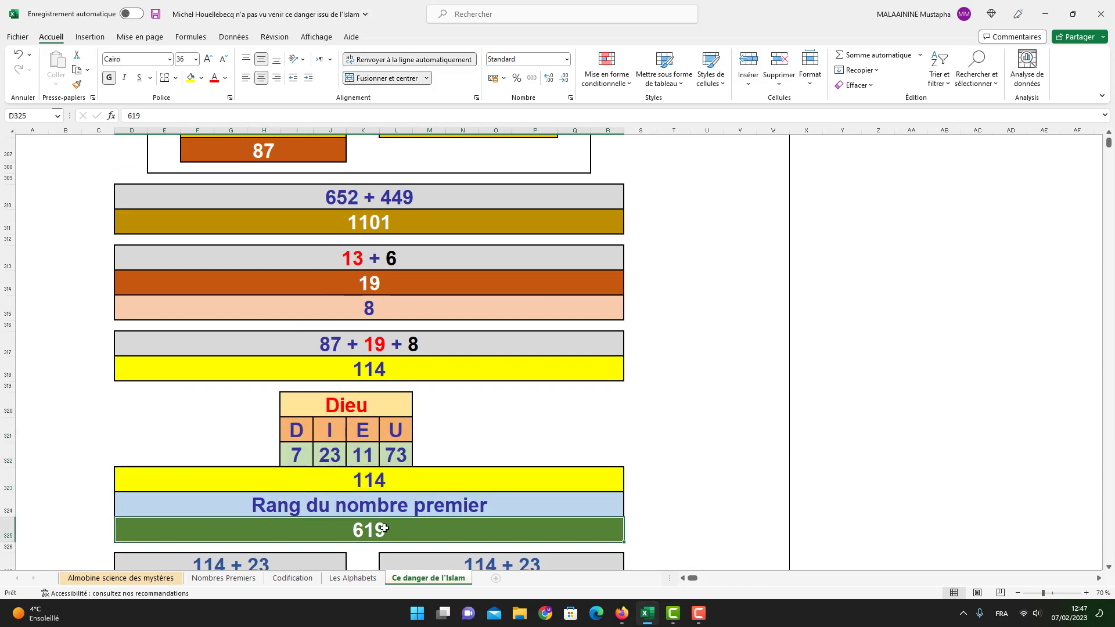
# - Inspect the two 114 + 23 formulas in D328 and L328, looking back up the sheet for their source cells
pyautogui.scroll(-2, 382, 526)
pyautogui.doubleClick(241, 495)
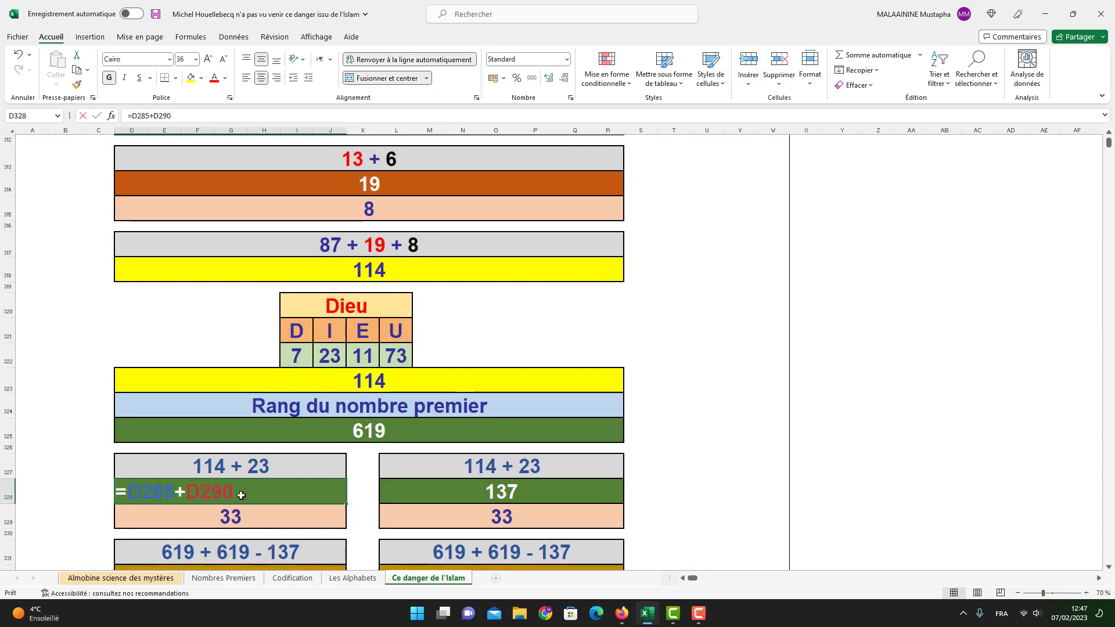
pyautogui.scroll(2, 281, 502)
pyautogui.scroll(9, 281, 502)
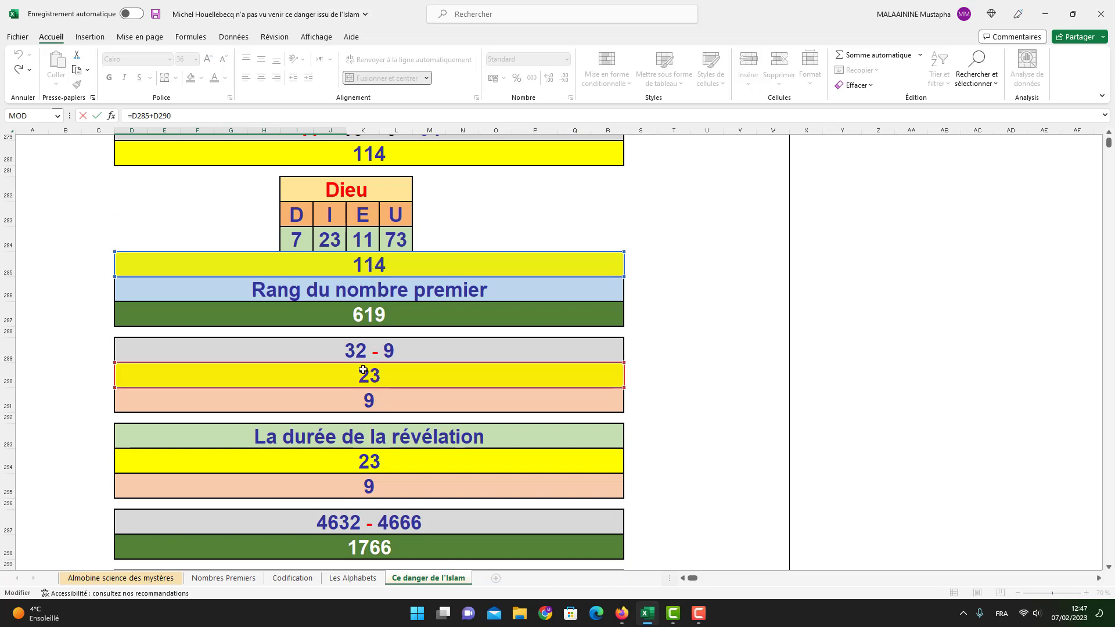
pyautogui.press('Return')
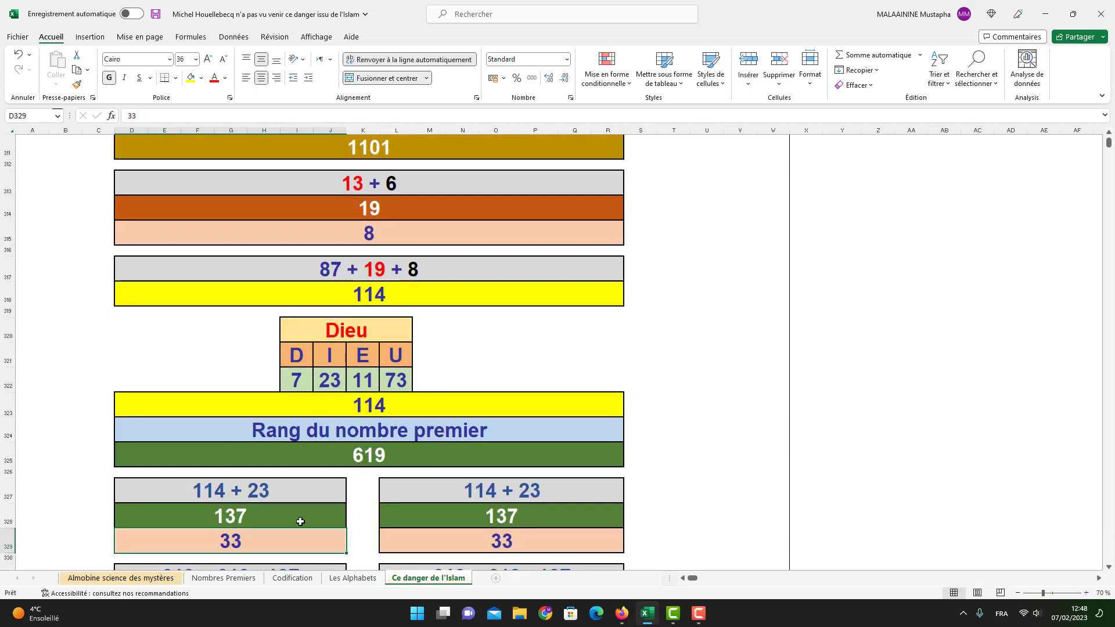
pyautogui.doubleClick(486, 513)
pyautogui.scroll(7, 464, 446)
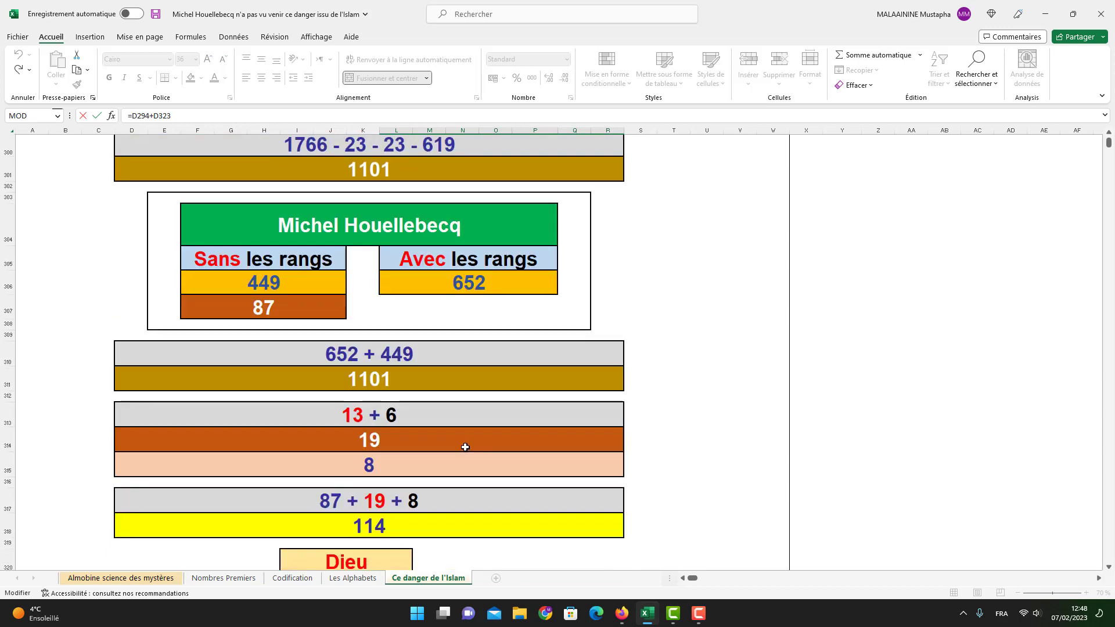
pyautogui.press('Return')
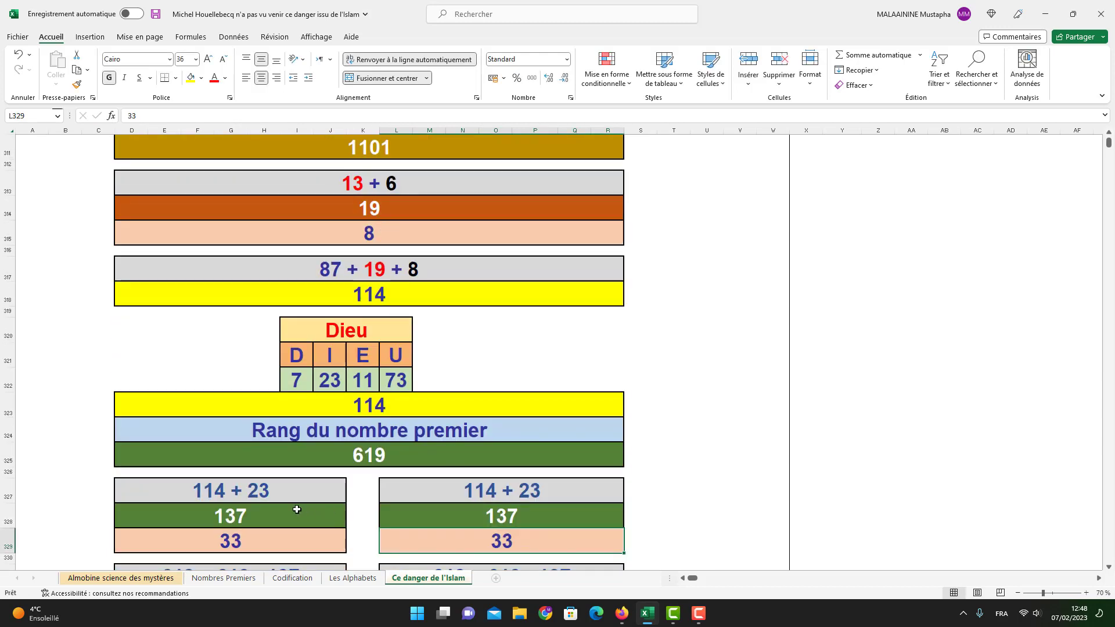
# - Inspect the formula in D332 under 619 + 619 - 137 and trace its references D325, D287 and D328
pyautogui.scroll(-2, 363, 516)
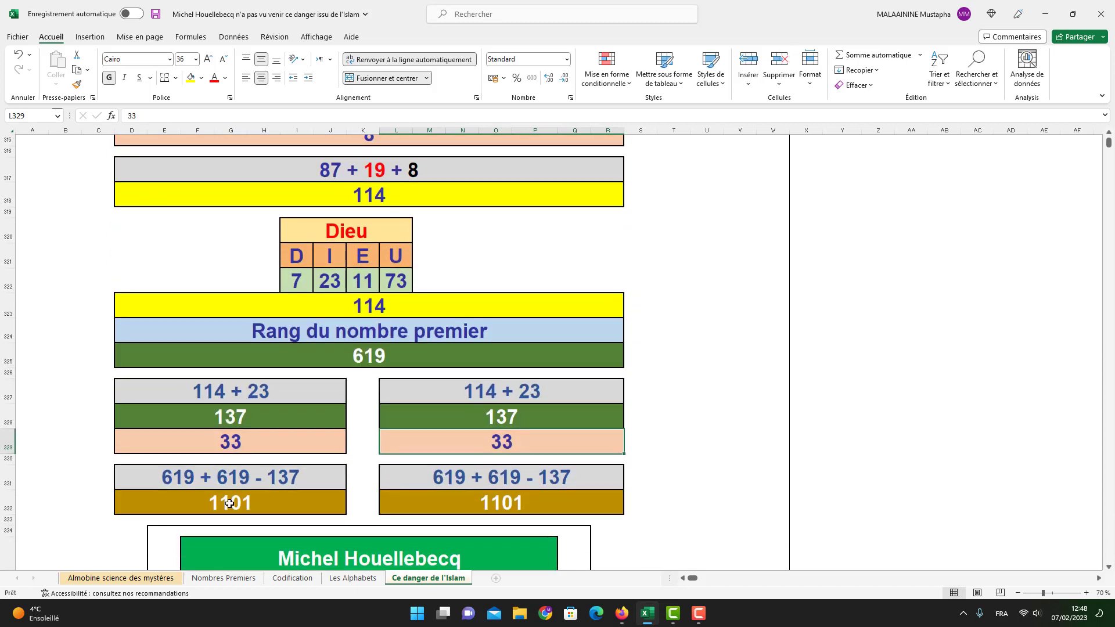
pyautogui.doubleClick(337, 503)
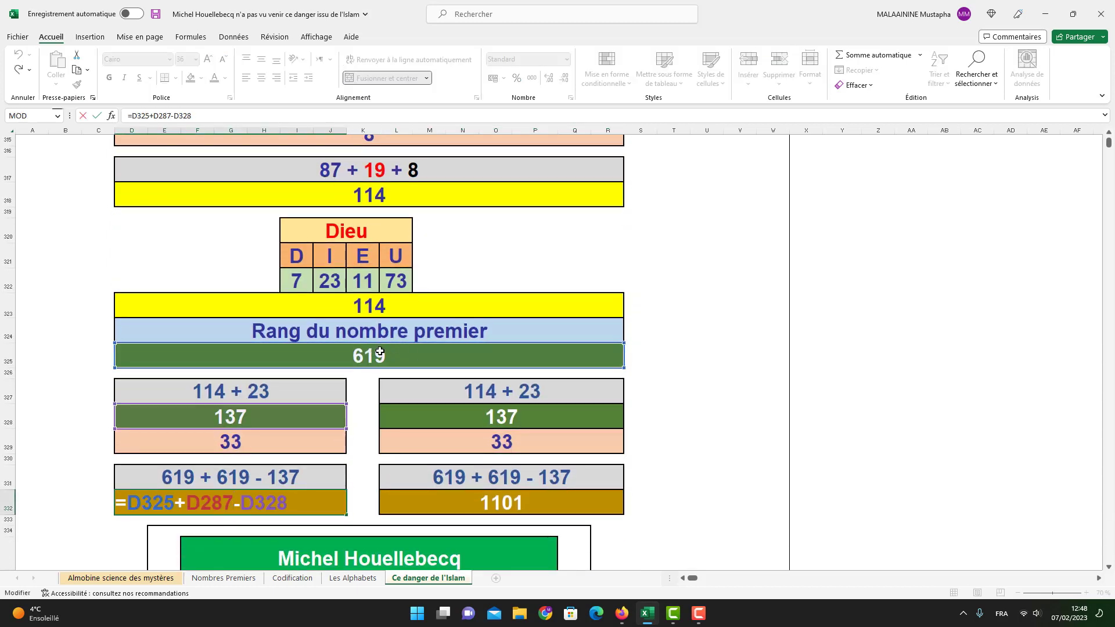
pyautogui.scroll(7, 392, 358)
pyautogui.scroll(4, 392, 358)
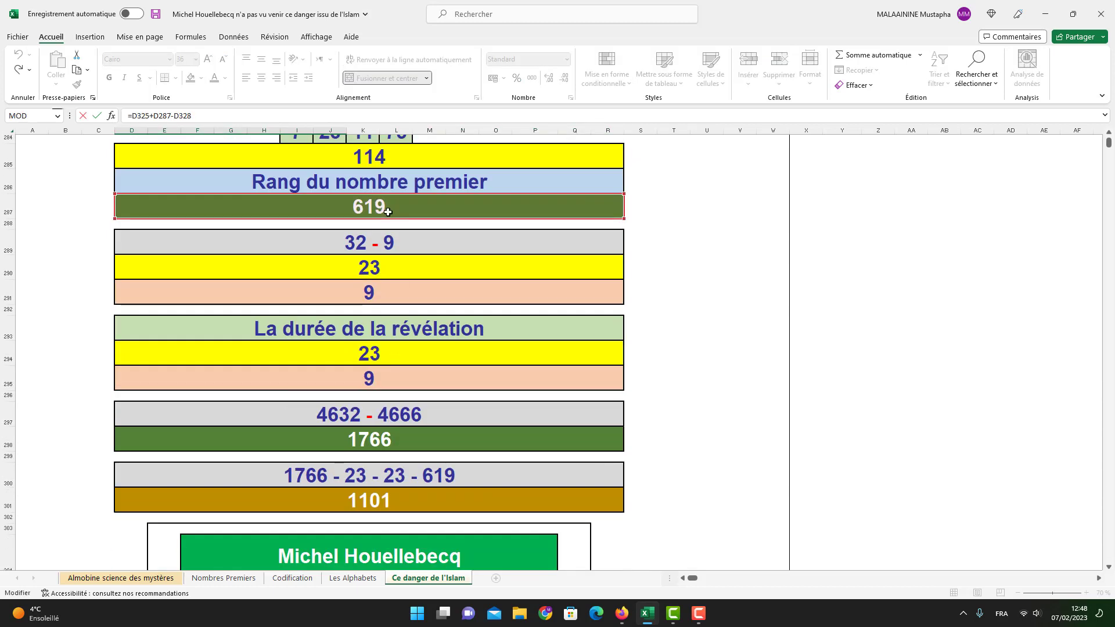
pyautogui.scroll(-10, 389, 215)
pyautogui.scroll(-1, 389, 217)
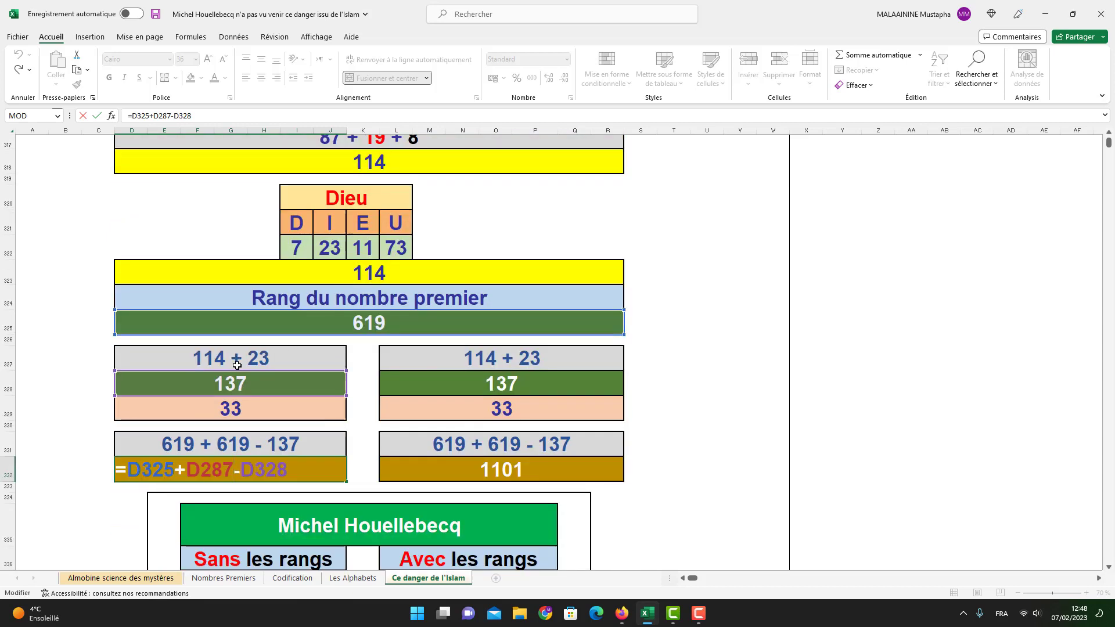
pyautogui.press('Return')
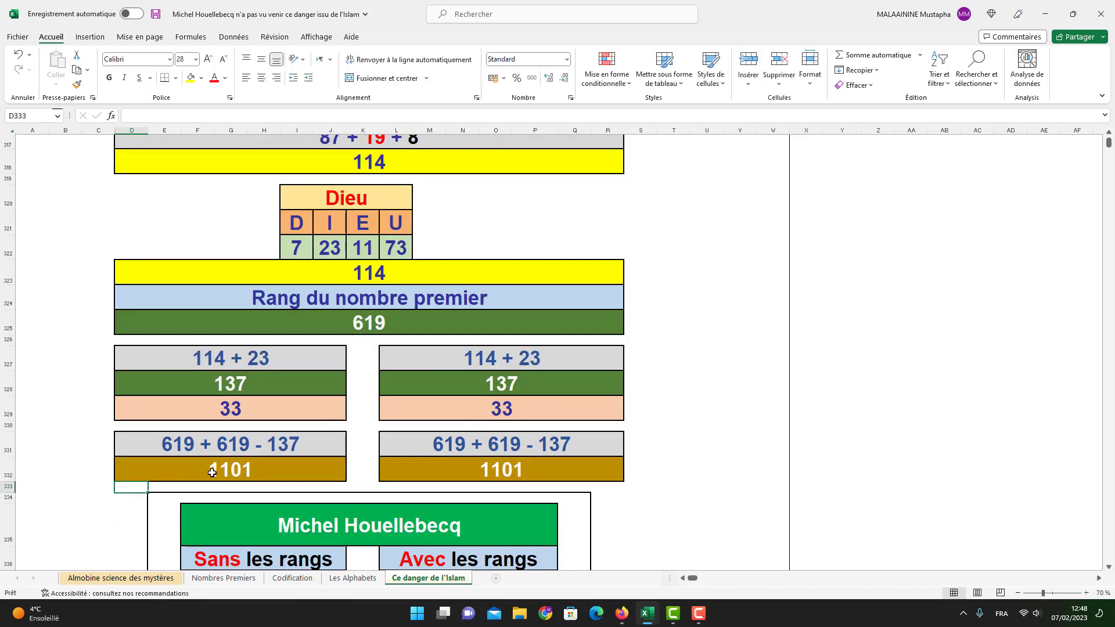
# - Select in turn the two 619 + 619 - 137 results in row 332 and the 652 + 449 result in D342
pyautogui.click(211, 473)
pyautogui.click(454, 470)
pyautogui.scroll(-2, 455, 471)
pyautogui.click(351, 514)
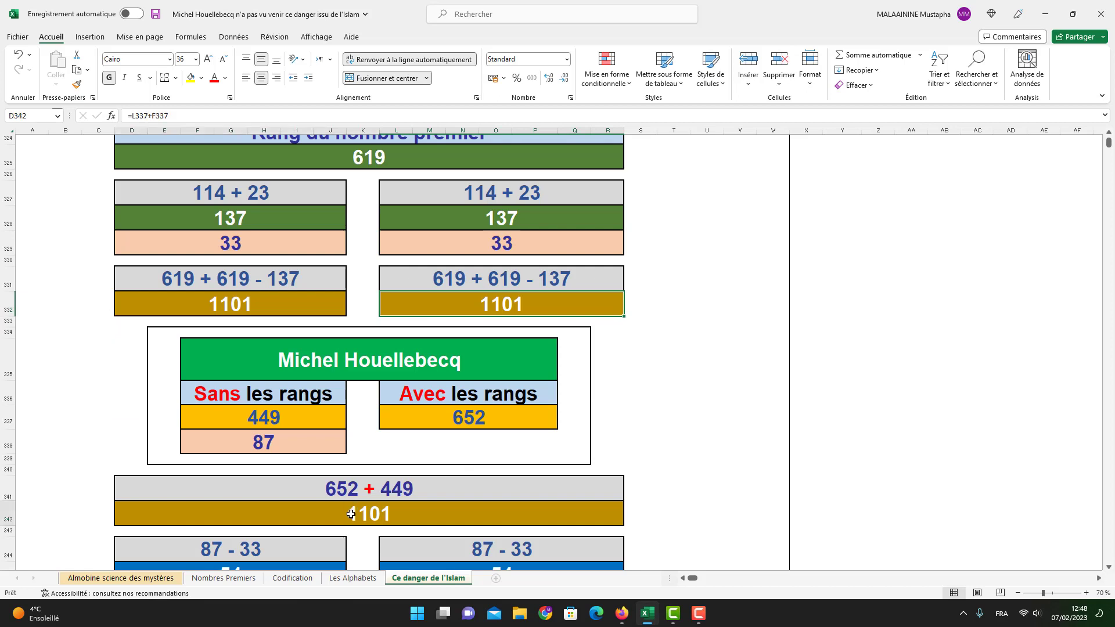
# - Inspect the formulas in D345 under 87 - 33 and D348 under 33 + 8, tracing their referenced cells
pyautogui.scroll(-1, 351, 514)
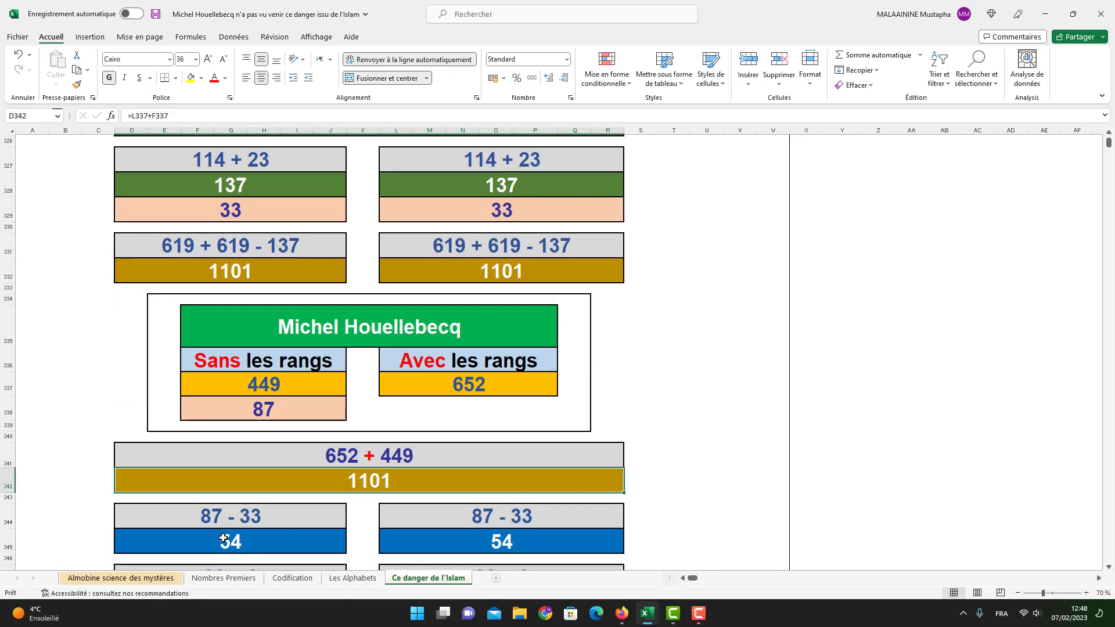
pyautogui.doubleClick(223, 539)
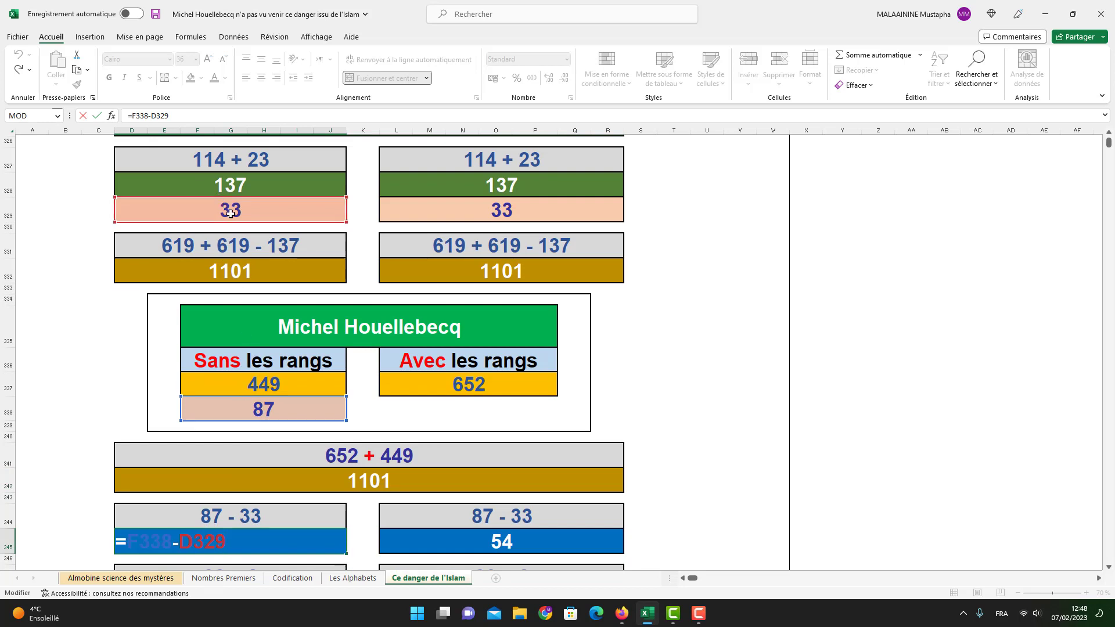
pyautogui.press('Return')
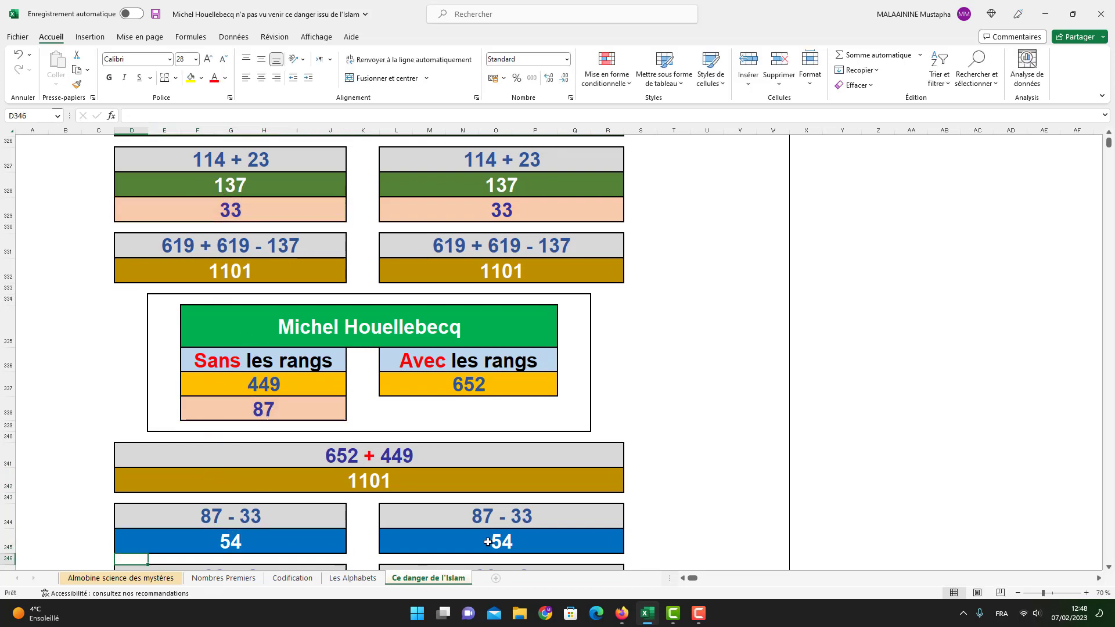
pyautogui.scroll(-1, 488, 542)
pyautogui.doubleClick(250, 535)
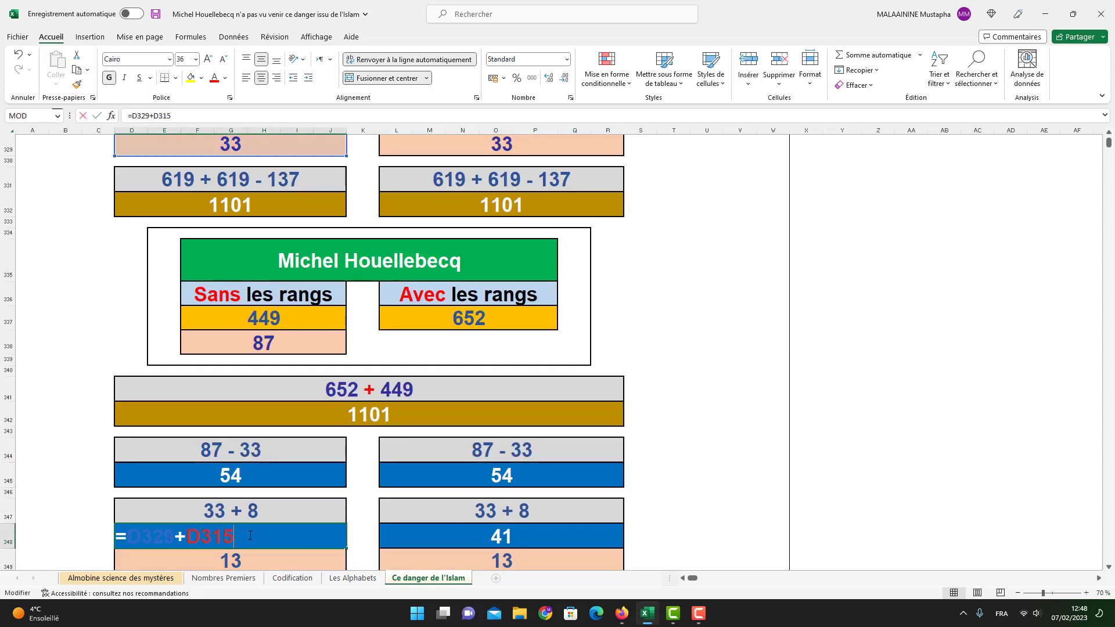
pyautogui.scroll(6, 250, 535)
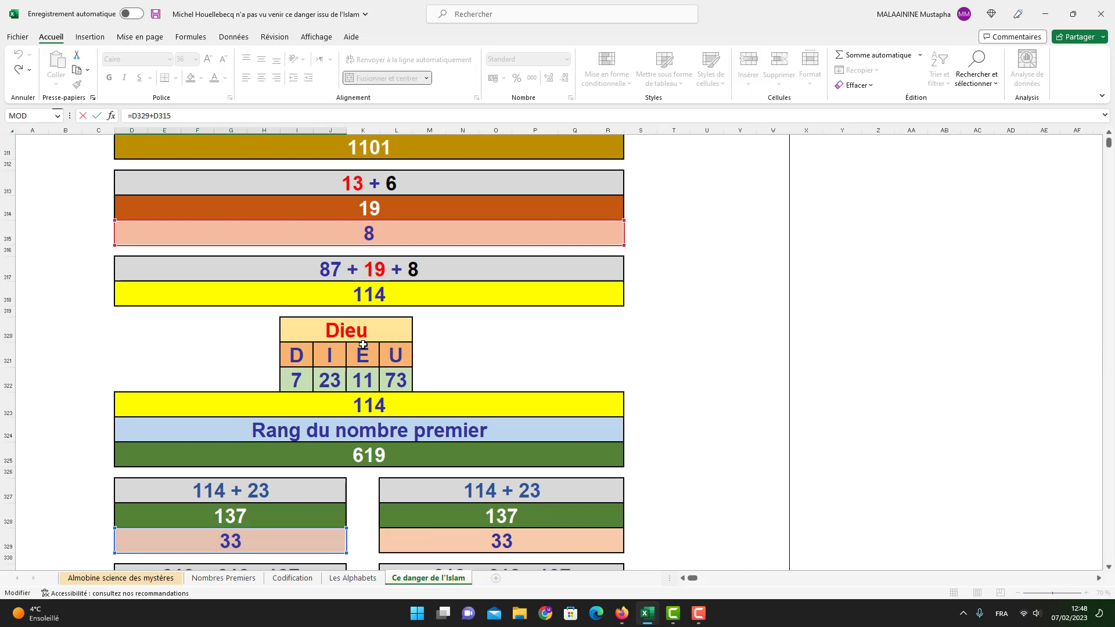
pyautogui.press('Return')
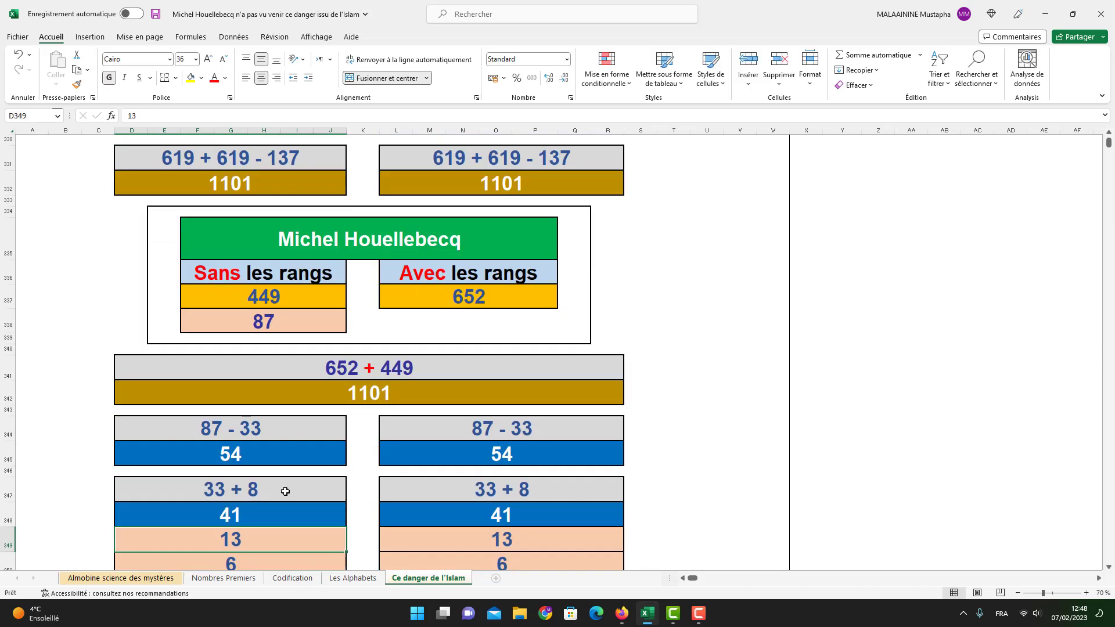
# - Select in turn the terms in D348, D349, D350 and D345 that make up the sum 54 + 41 + 13 + 6
pyautogui.click(259, 508)
pyautogui.scroll(-1, 318, 504)
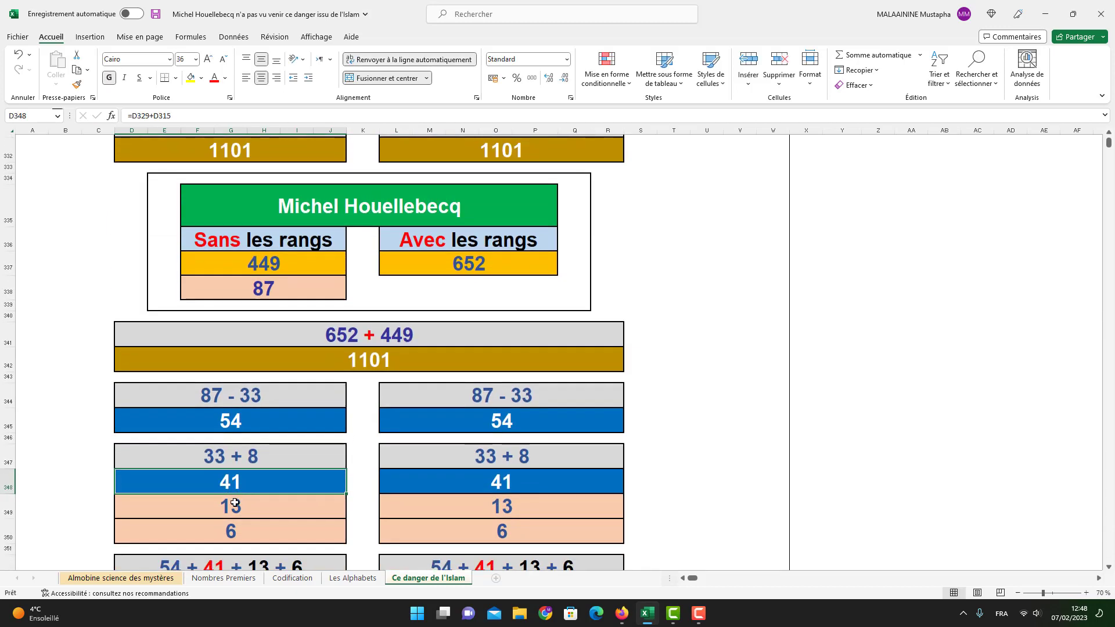
pyautogui.click(232, 507)
pyautogui.click(228, 532)
pyautogui.click(239, 420)
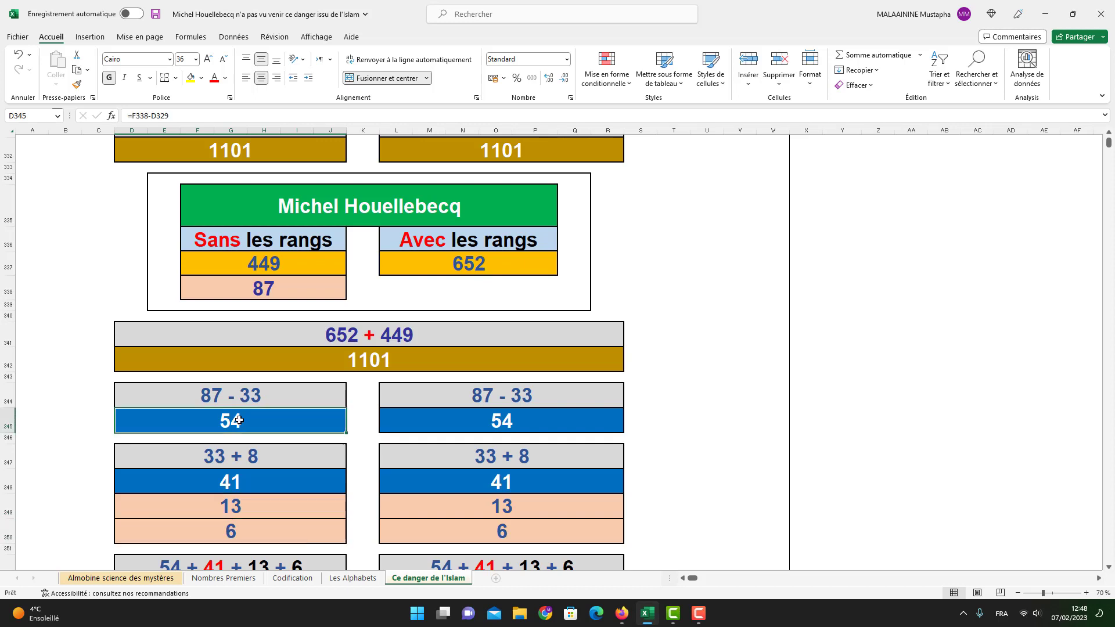
# - Inspect the formula in D353 under 54 + 41 + 13 + 6 and its four referenced cells
pyautogui.scroll(-2, 236, 482)
pyautogui.doubleClick(235, 470)
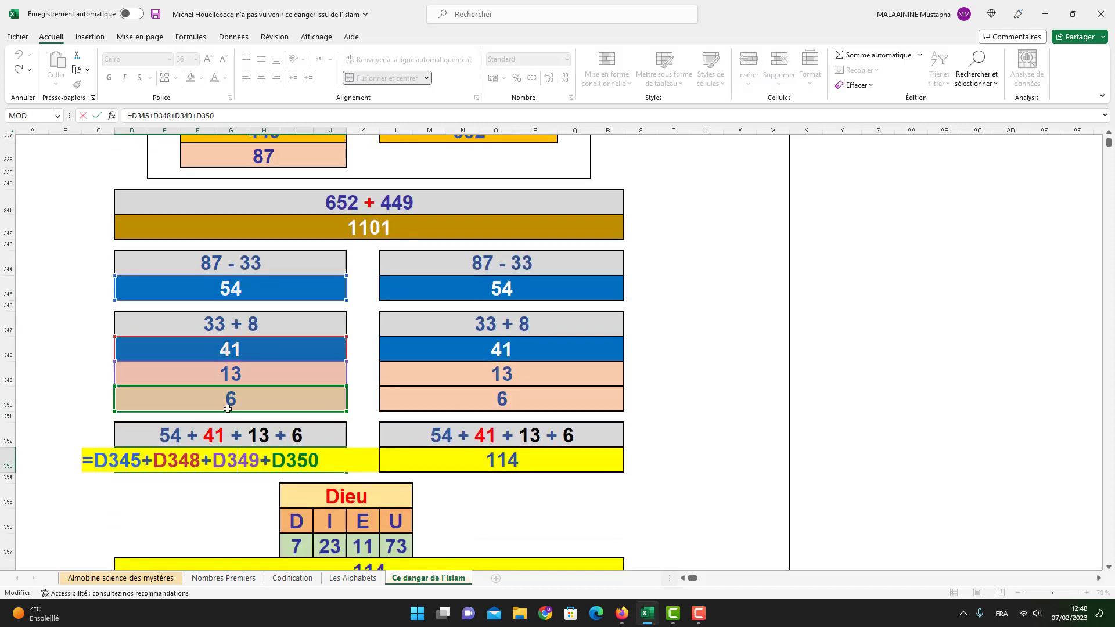
pyautogui.press('Return')
pyautogui.press('Up')
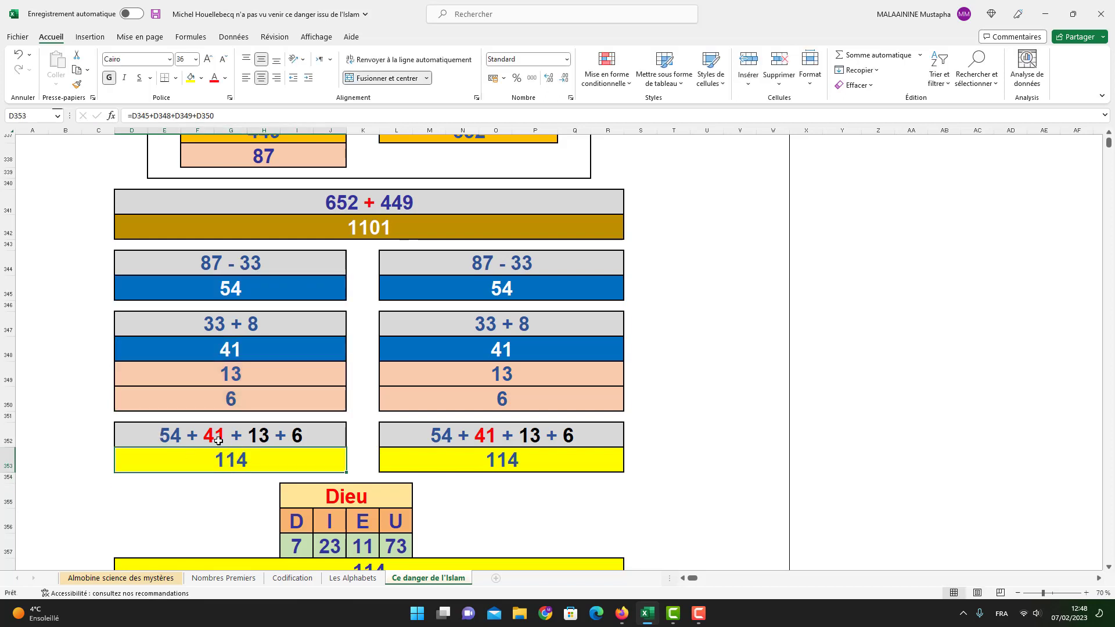
# - Highlight the Dieu table at row 355, and inspect the formula in D361 under 13 + 6
pyautogui.scroll(-2, 510, 406)
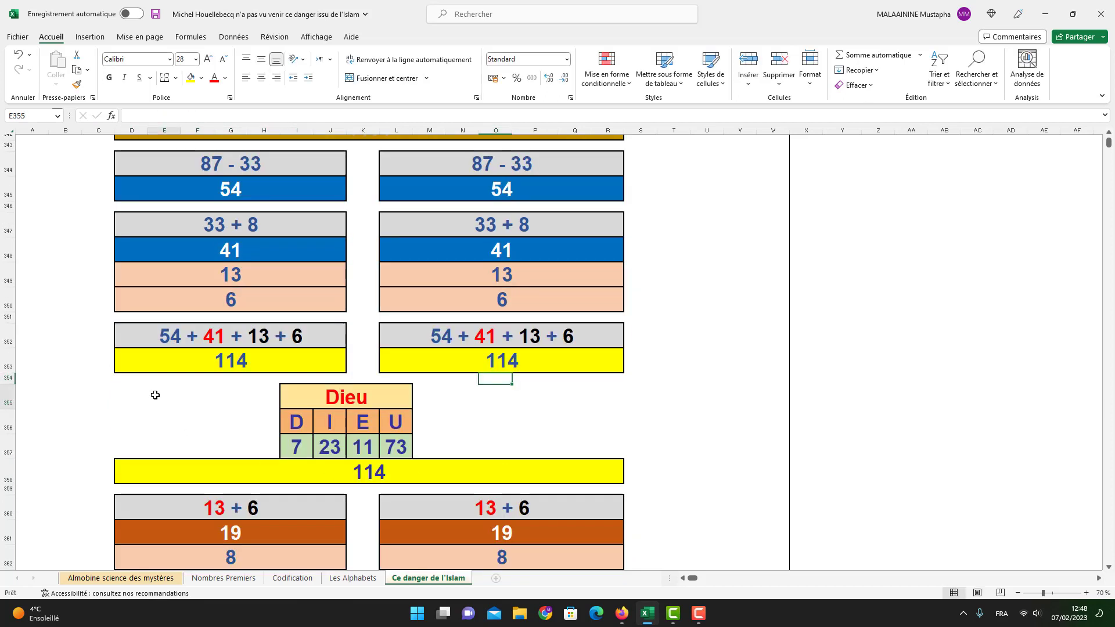
pyautogui.moveTo(155, 393); pyautogui.dragTo(620, 491)
pyautogui.doubleClick(262, 533)
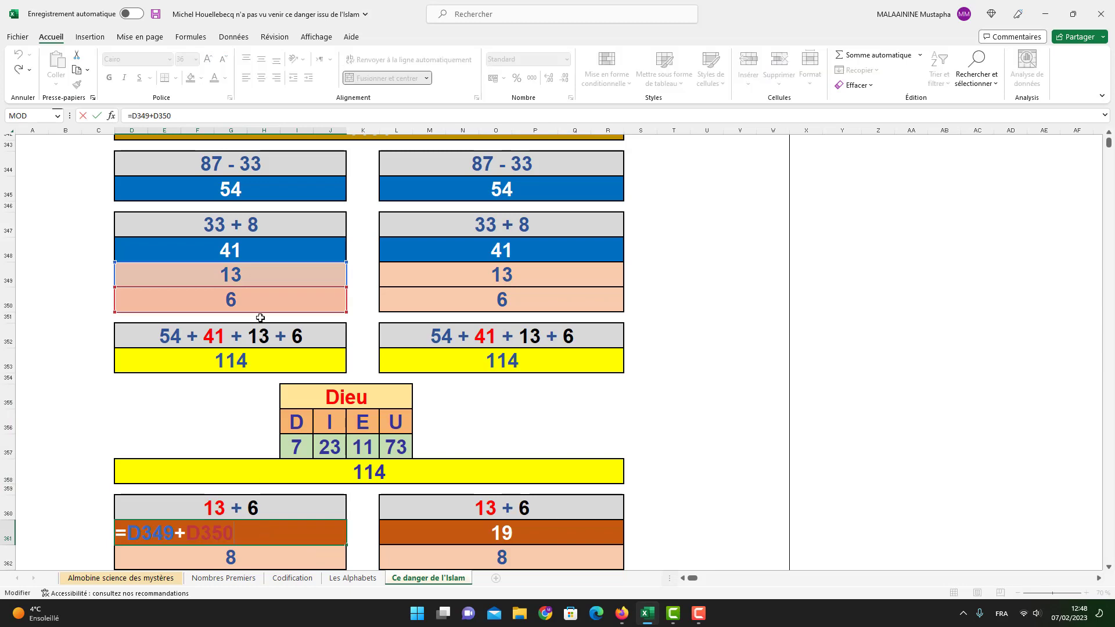
pyautogui.press('Return')
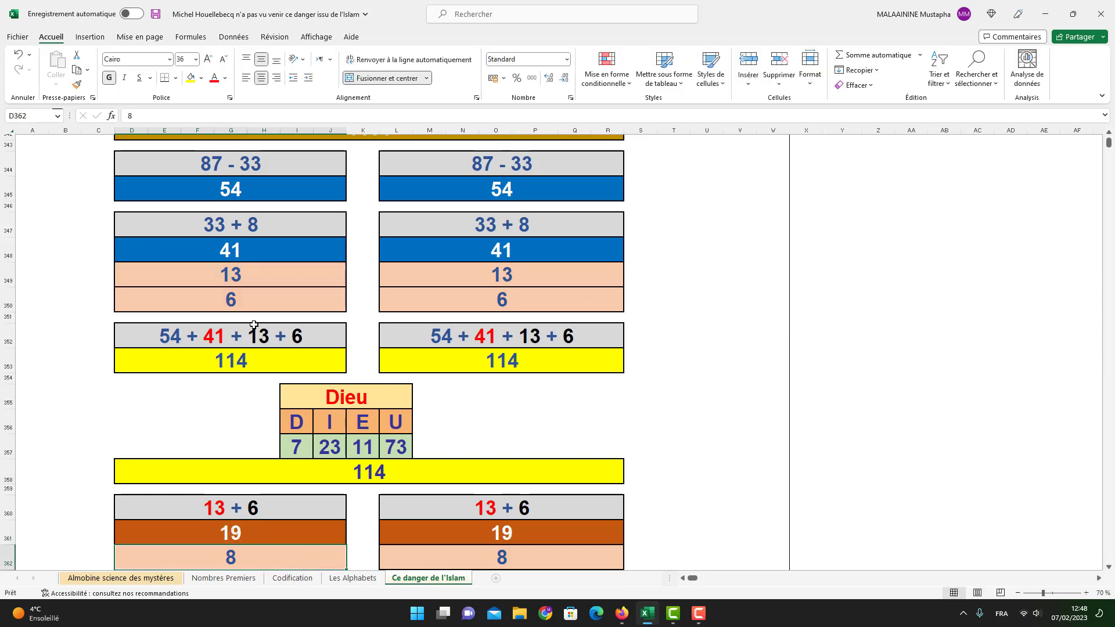
# - Inspect the formula in D365 under 87 + 19 + 8 and trace its reference to F338
pyautogui.scroll(-2, 236, 510)
pyautogui.doubleClick(238, 519)
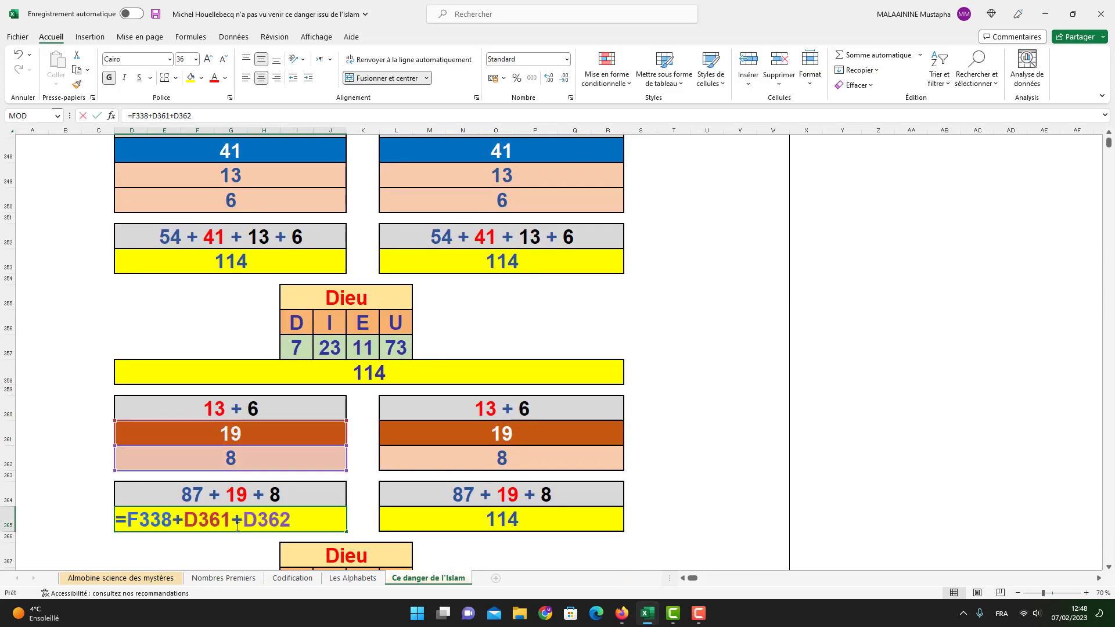
pyautogui.scroll(7, 214, 486)
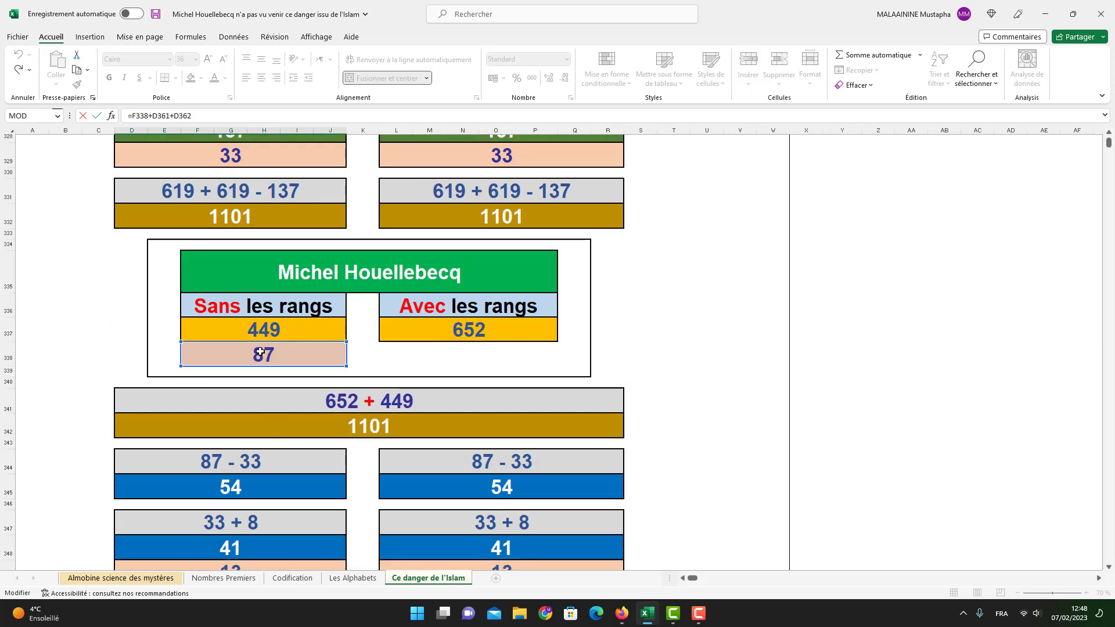
pyautogui.press('Return')
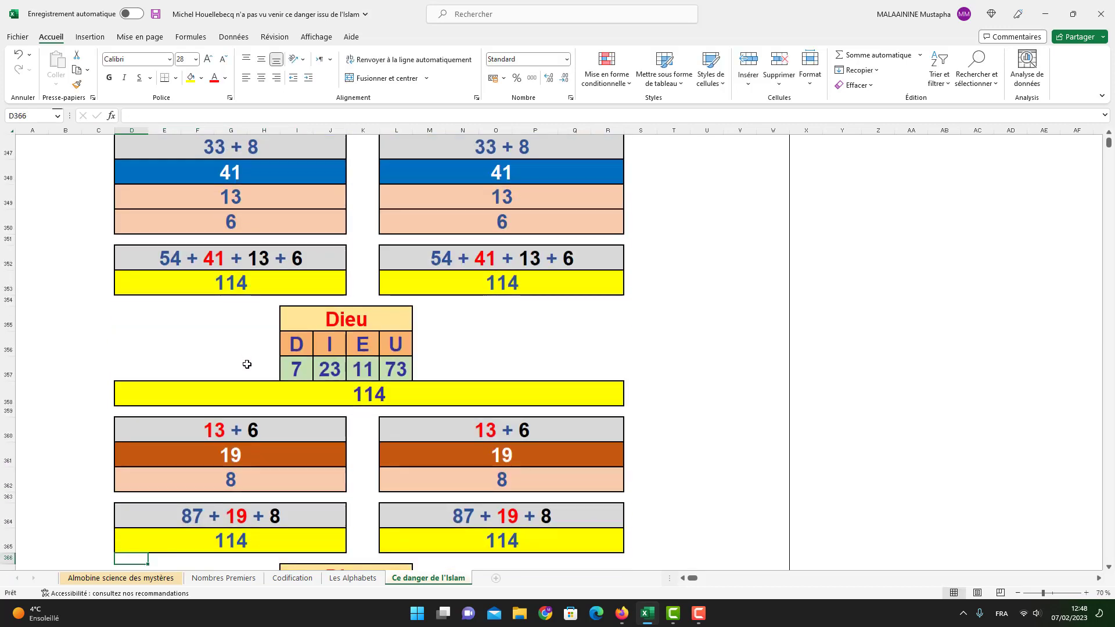
# - Highlight the Dieu table at row 367, and inspect the formula in D373 under 652 - 449, tracing it to L337 and F337
pyautogui.scroll(-3, 455, 515)
pyautogui.moveTo(156, 377); pyautogui.dragTo(507, 463)
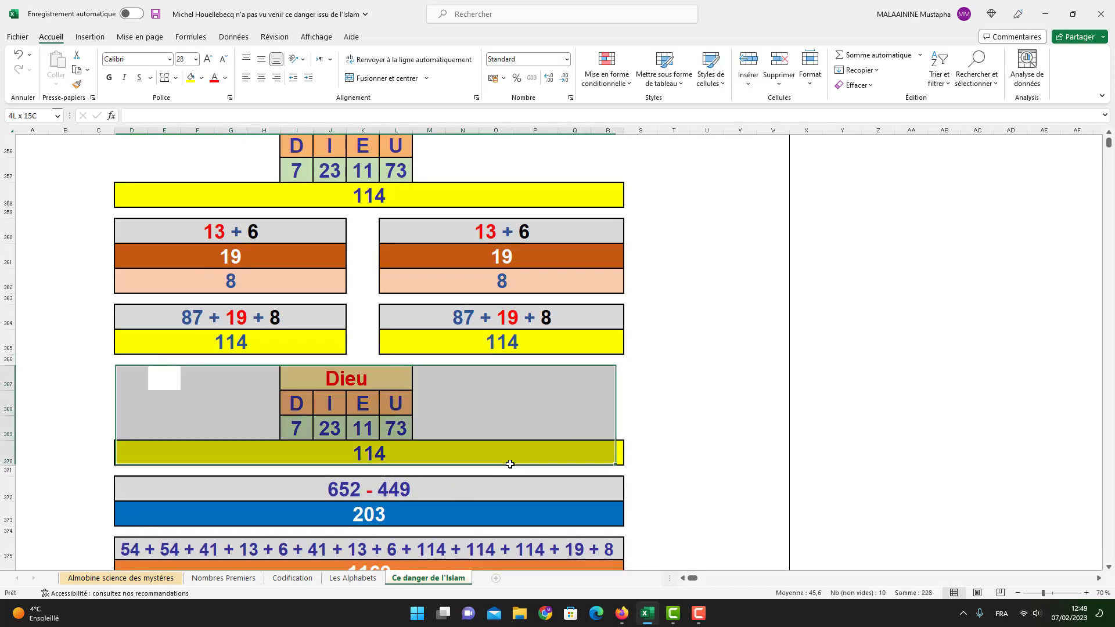
pyautogui.doubleClick(383, 522)
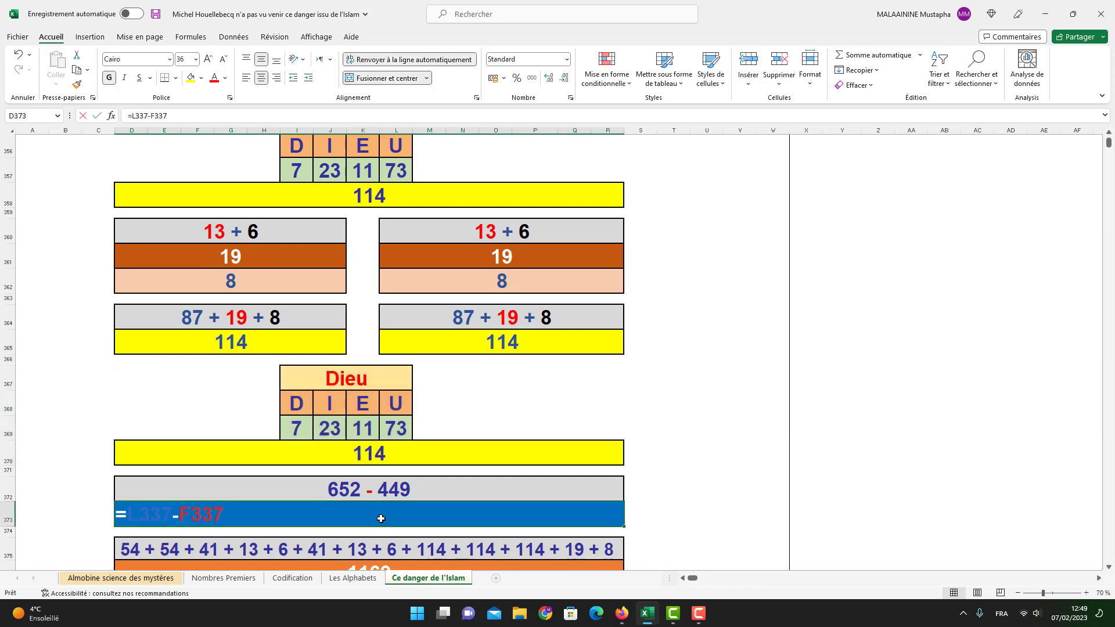
pyautogui.scroll(8, 463, 496)
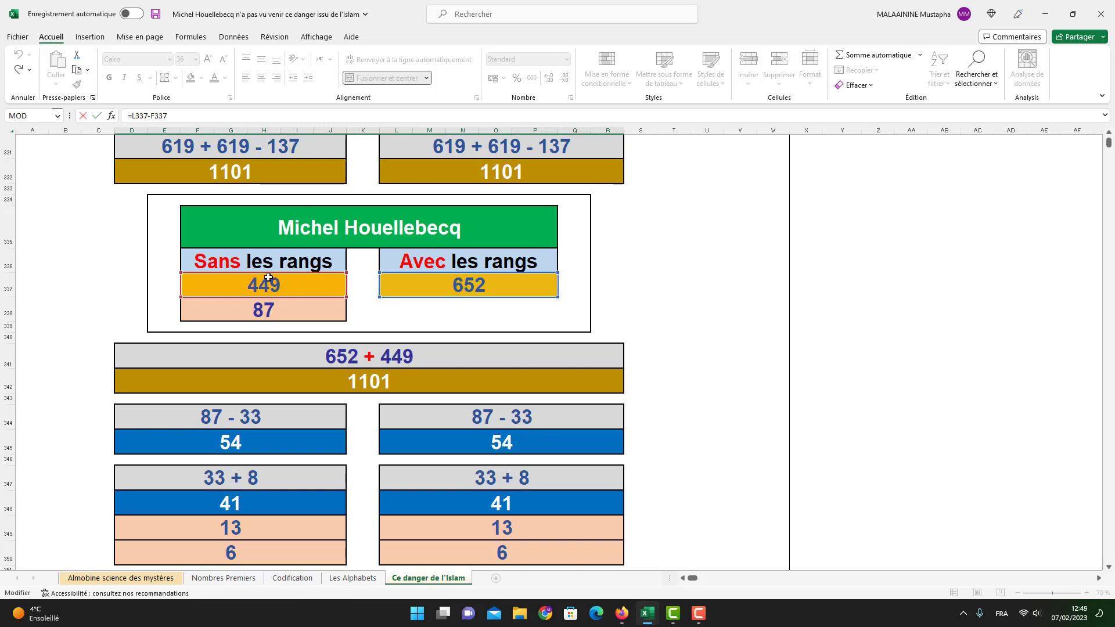
pyautogui.press('Return')
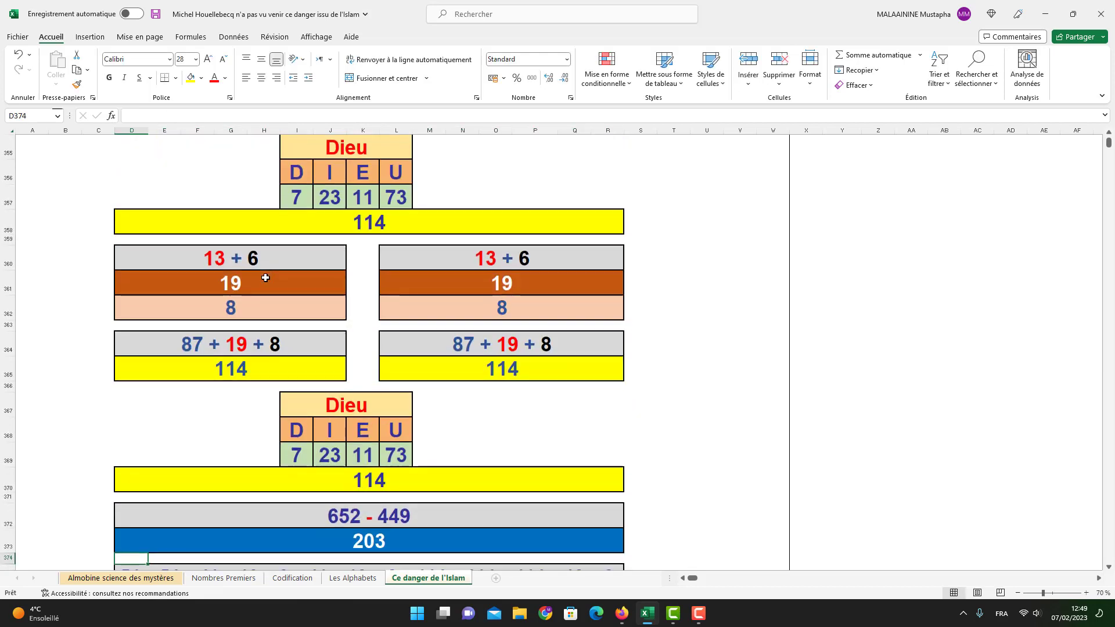
# - Inspect the long sum formula in D376 and trace its referenced cells from D373 back up to D345 and L345
pyautogui.scroll(-2, 405, 548)
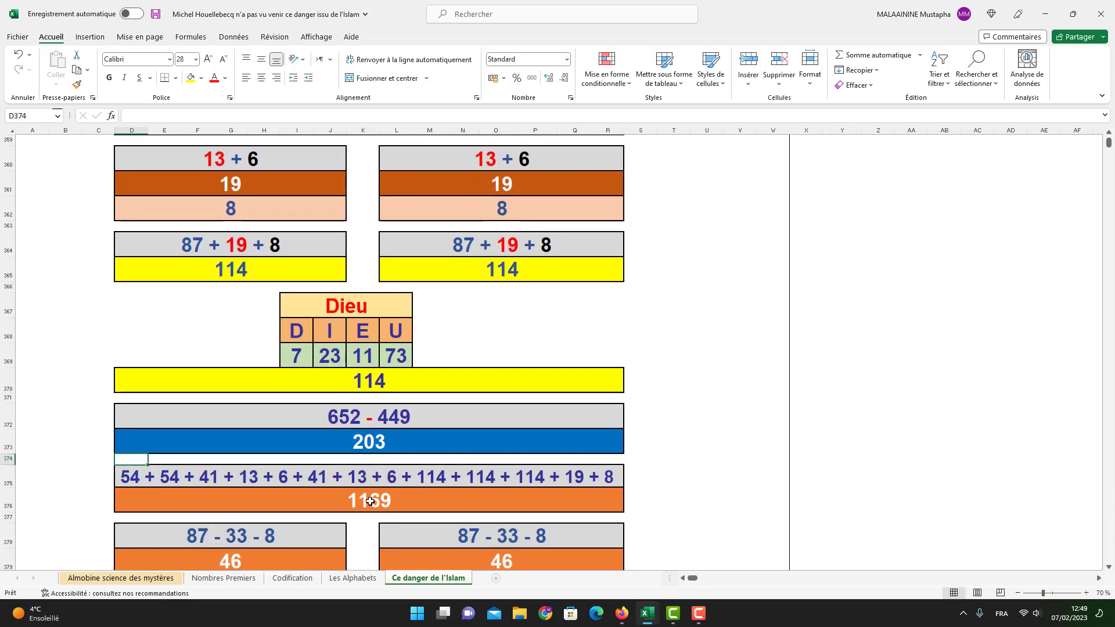
pyautogui.doubleClick(371, 503)
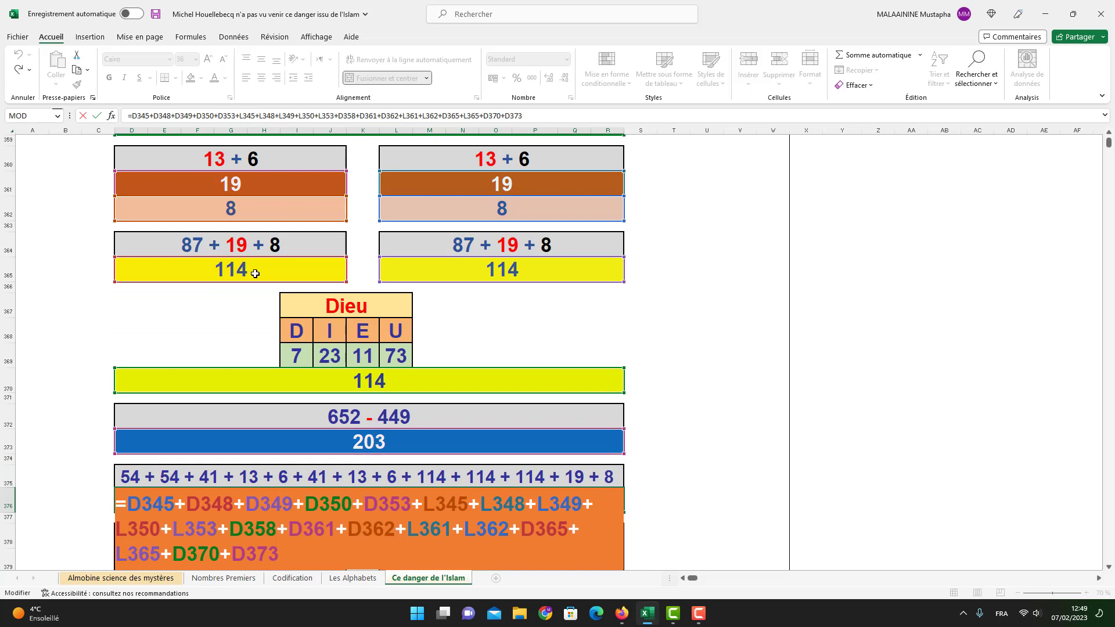
pyautogui.scroll(2, 471, 293)
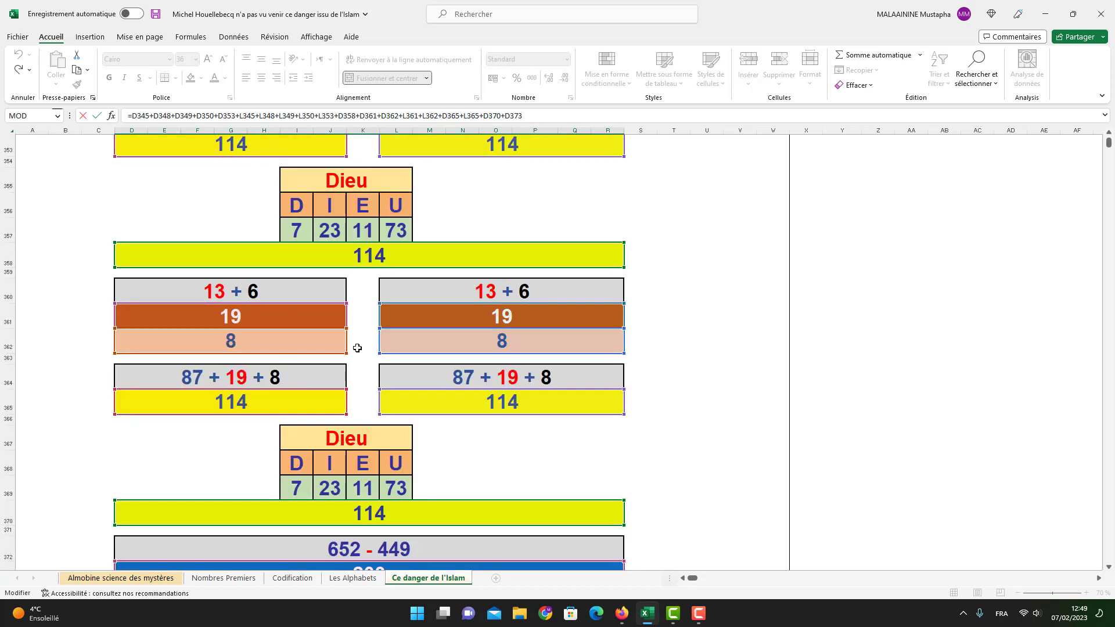
pyautogui.scroll(2, 477, 349)
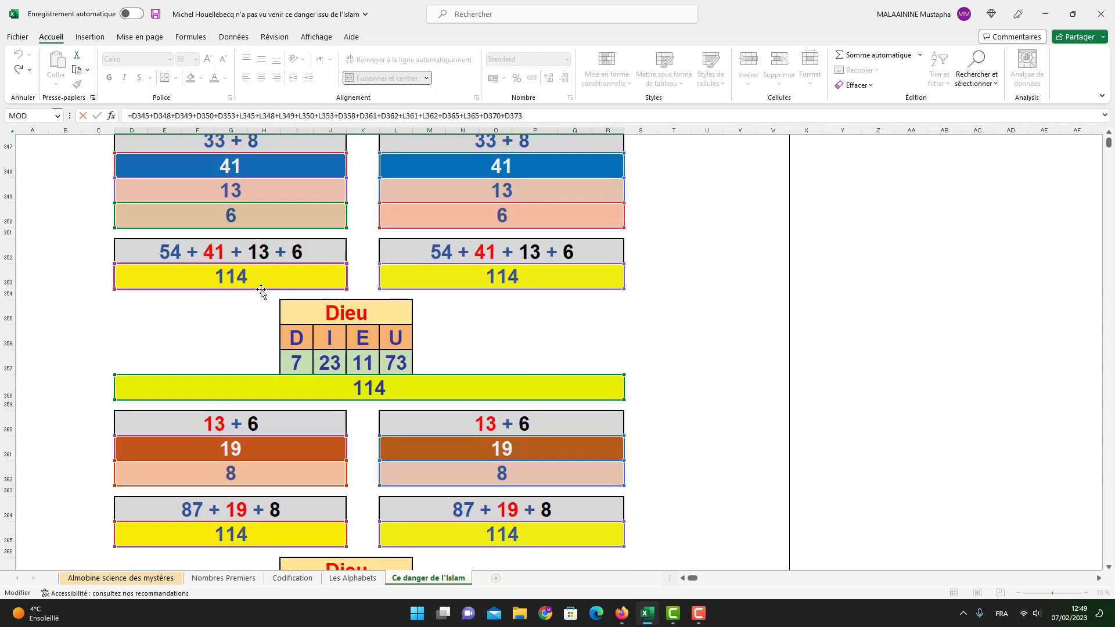
pyautogui.scroll(4, 544, 353)
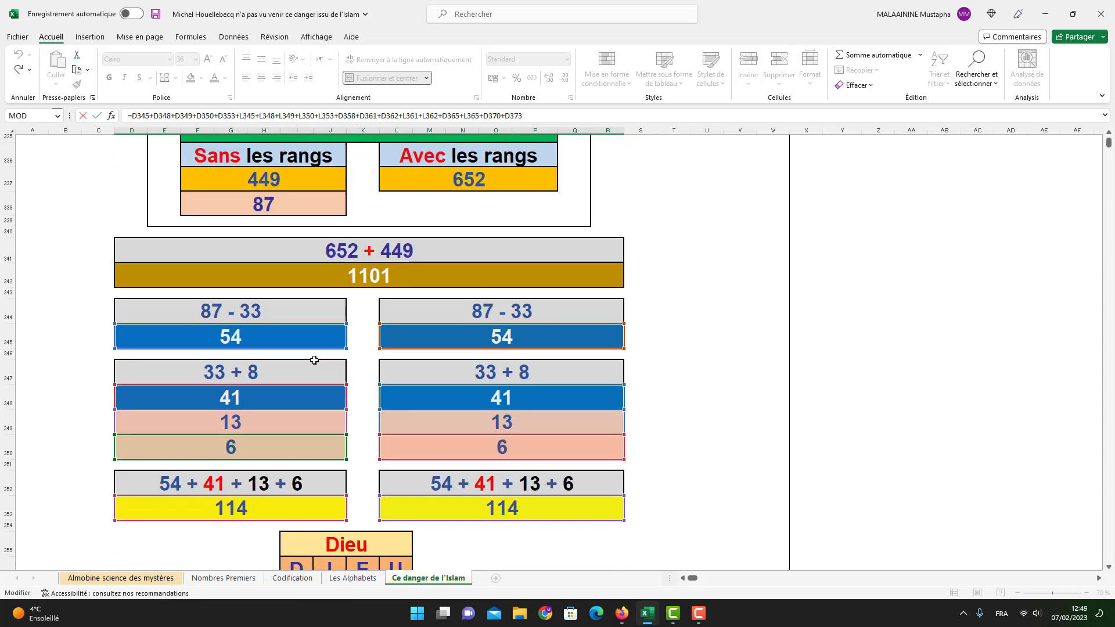
pyautogui.scroll(6, 542, 360)
pyautogui.scroll(-6, 587, 442)
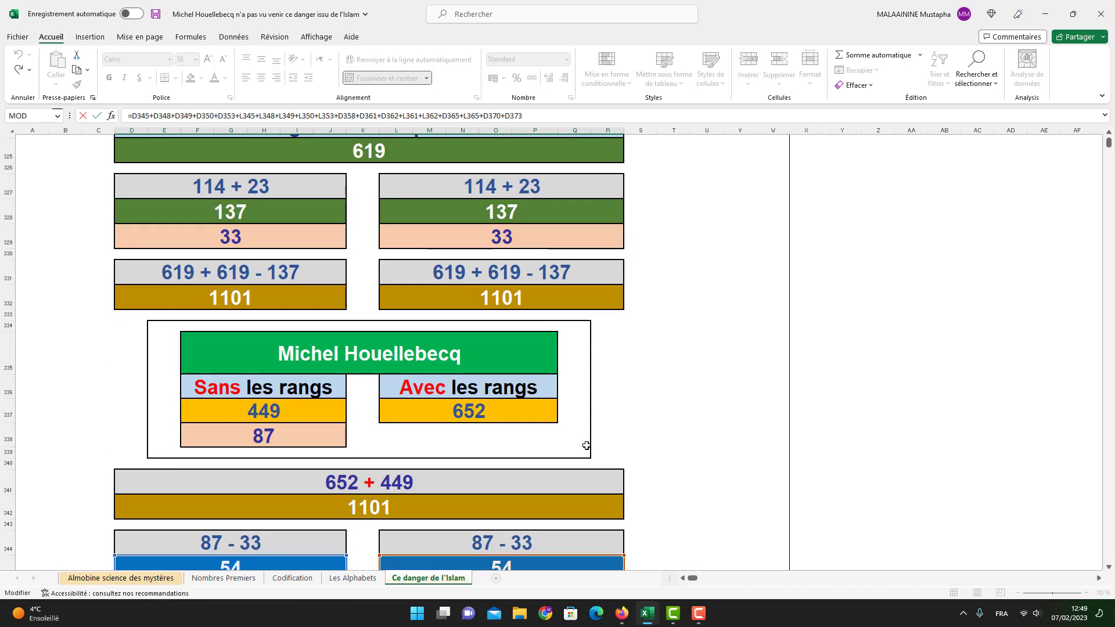
pyautogui.press('Return')
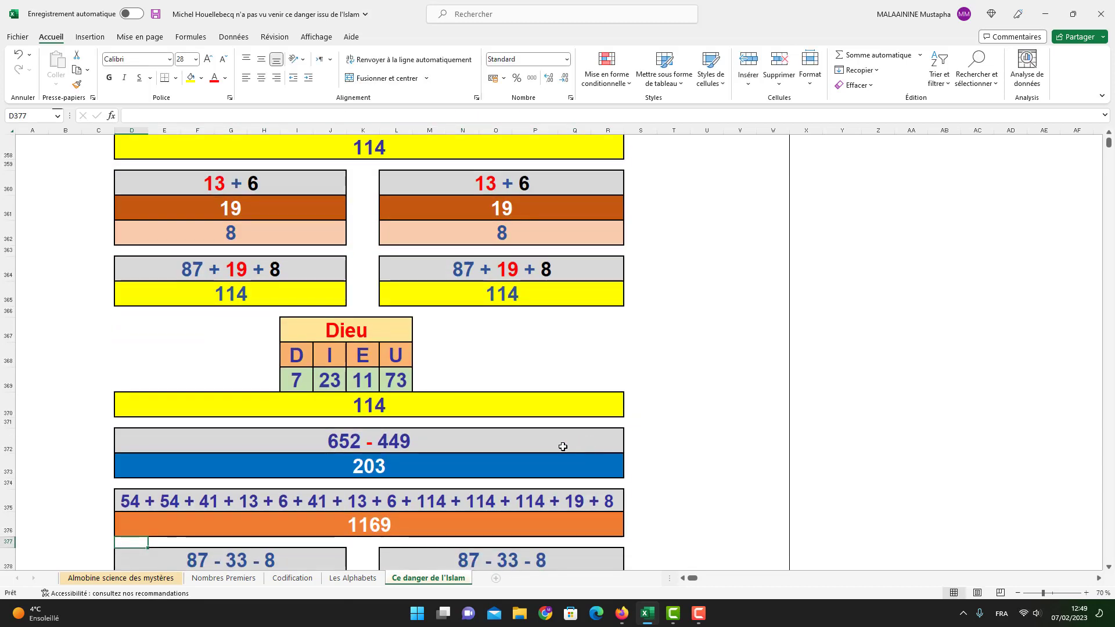
# - Inspect the formula in D379 under 87 - 33 - 8 and trace its references to F338, D329 and D315
pyautogui.scroll(-1, 361, 500)
pyautogui.doubleClick(232, 552)
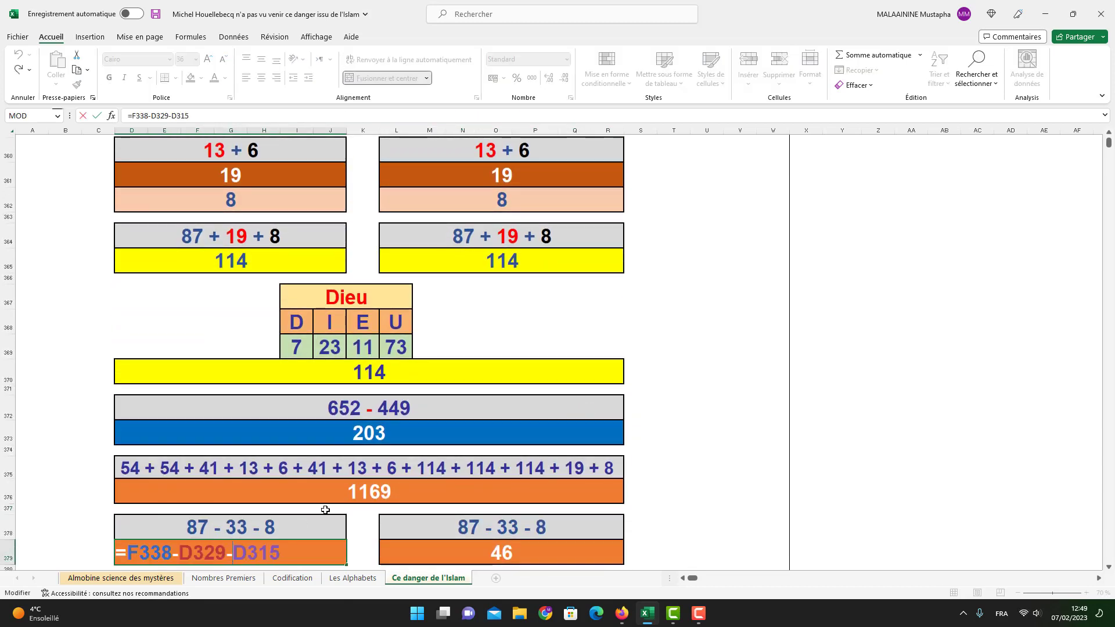
pyautogui.scroll(10, 324, 510)
pyautogui.scroll(2, 316, 501)
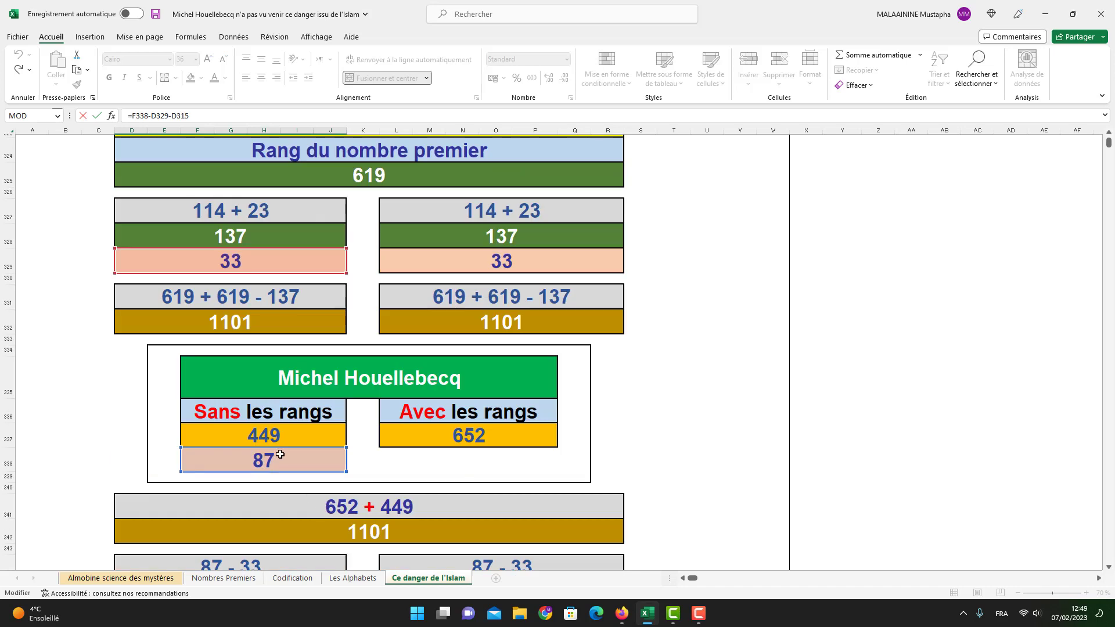
pyautogui.scroll(4, 293, 316)
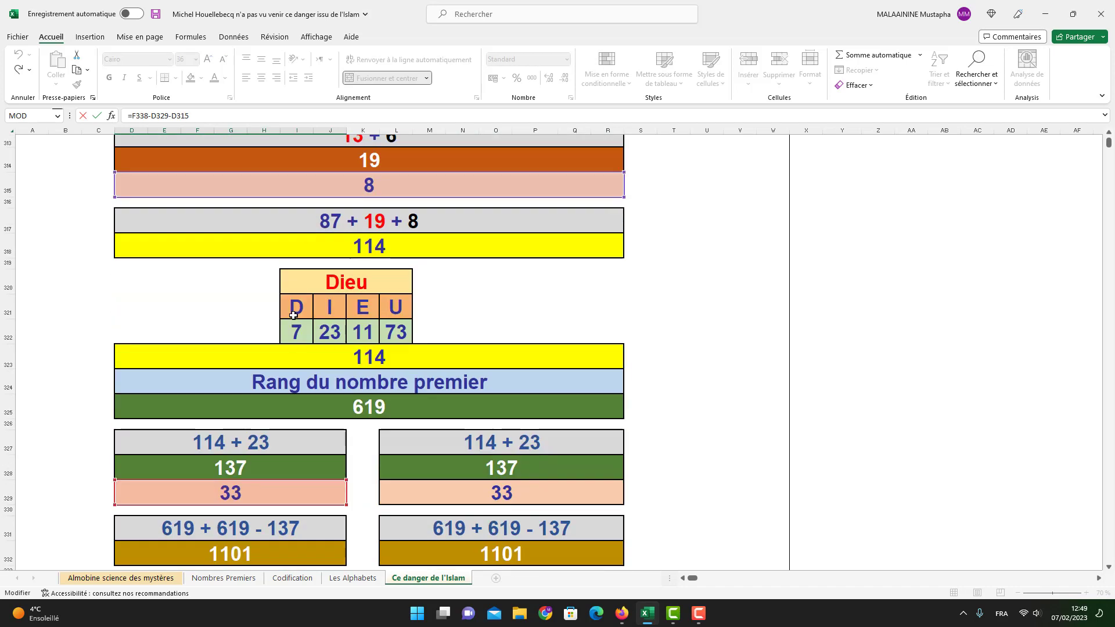
pyautogui.scroll(-5, 376, 183)
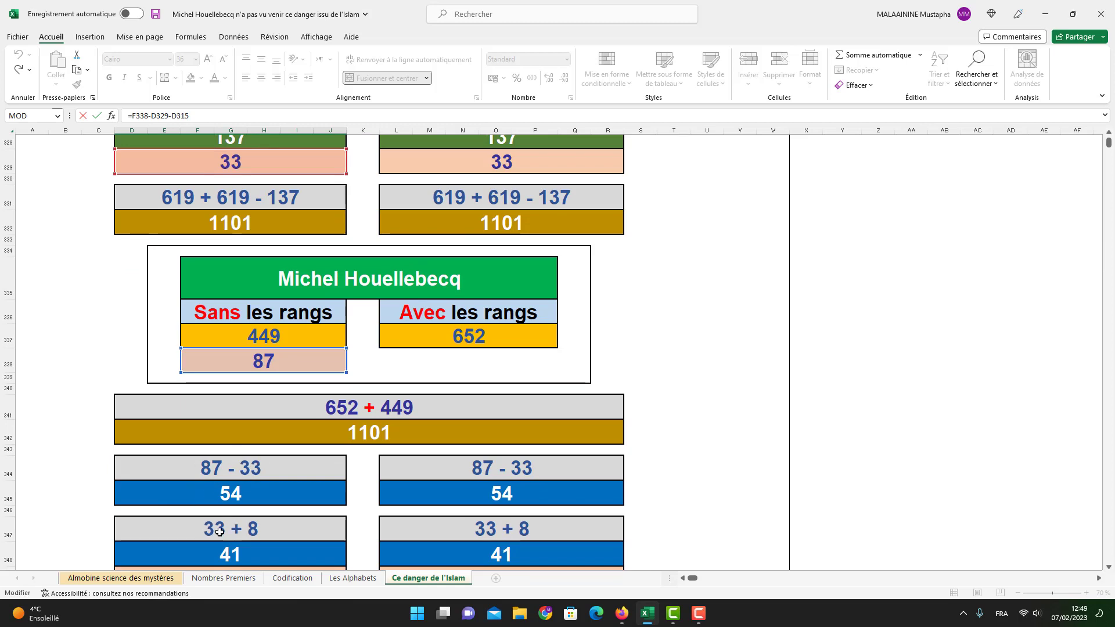
pyautogui.scroll(2, 275, 527)
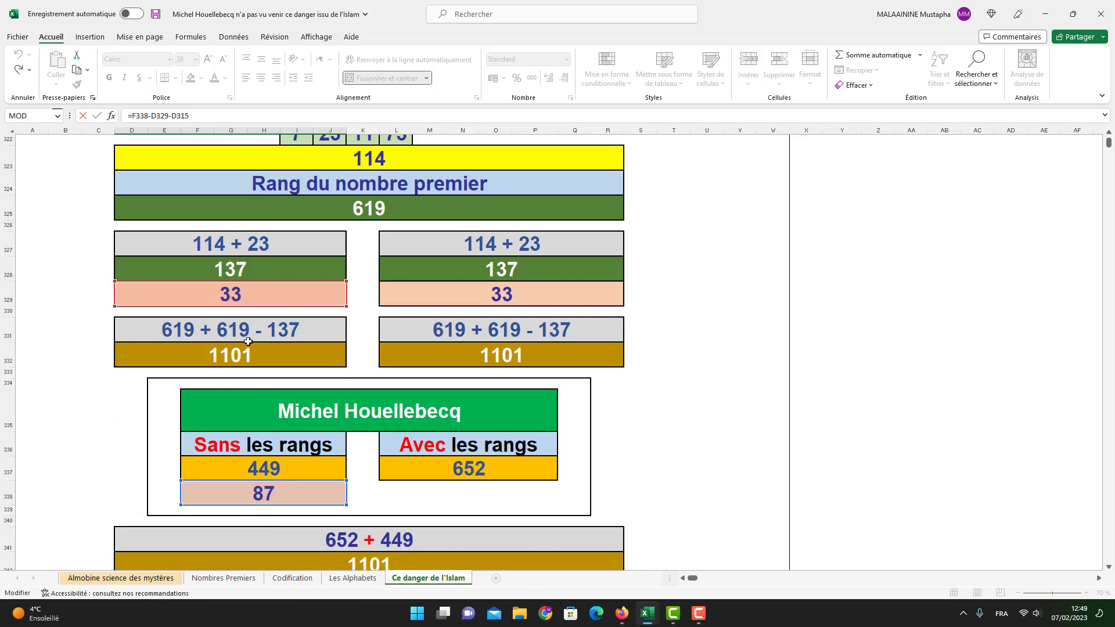
pyautogui.scroll(3, 258, 342)
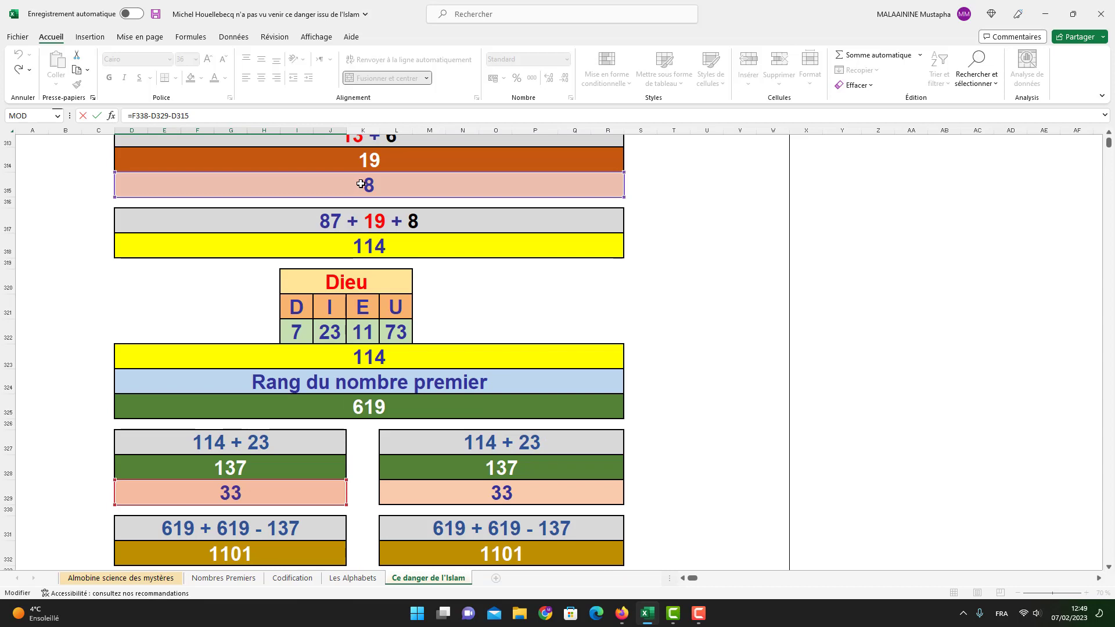
pyautogui.press('Return')
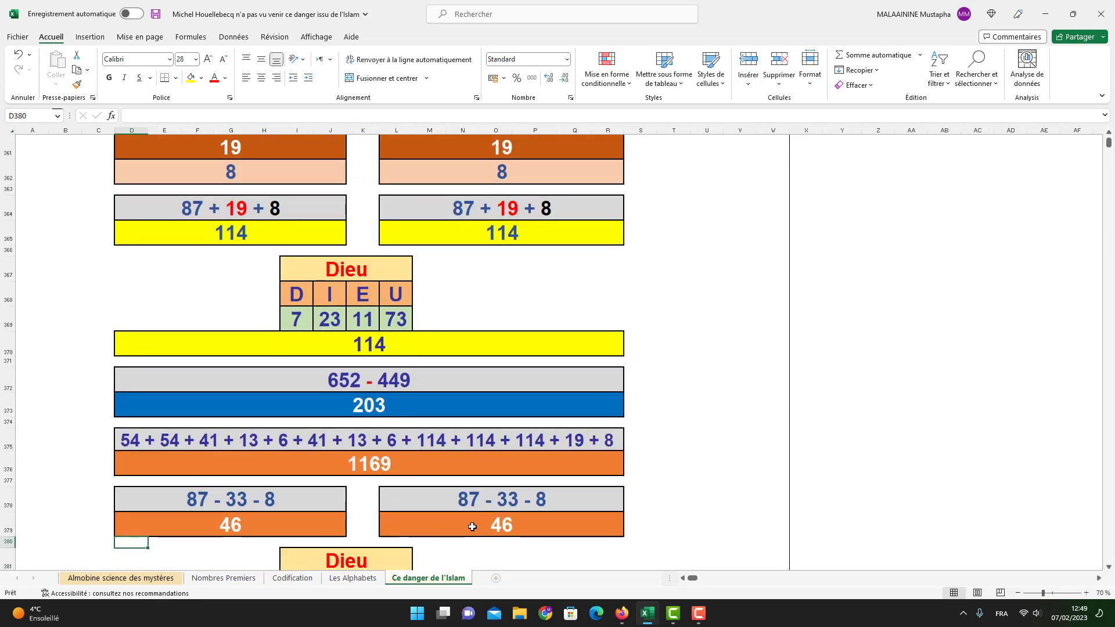
# - Highlight the Dieu table at row 381 and select the result cell D379 under 87 - 33 - 8
pyautogui.scroll(-2, 490, 514)
pyautogui.moveTo(154, 417); pyautogui.dragTo(504, 498)
pyautogui.click(274, 396)
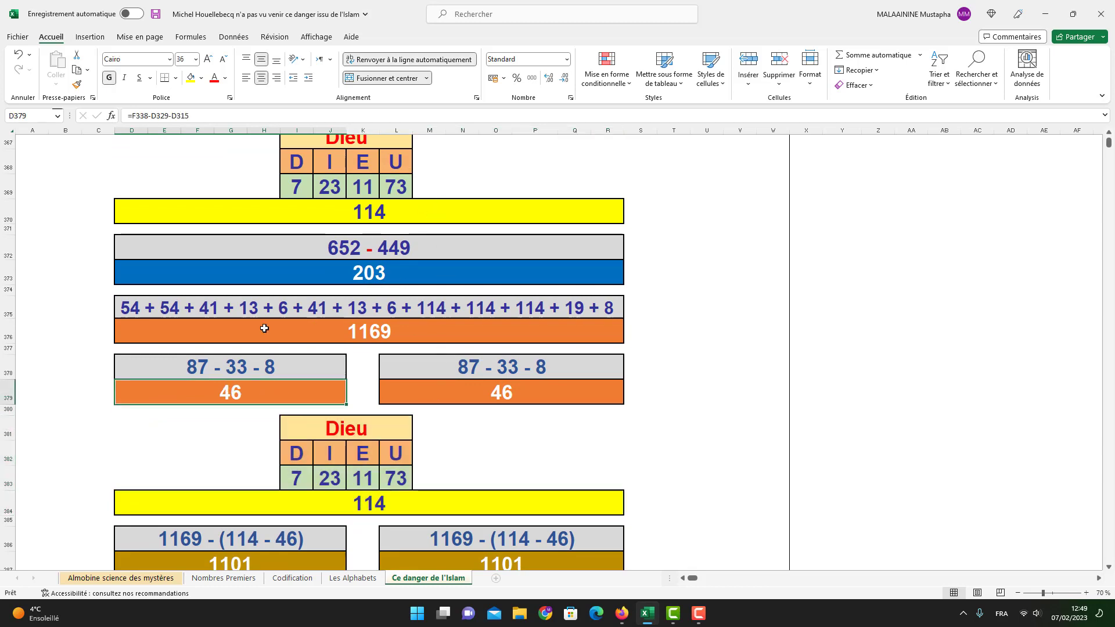
# - Inspect the formula in D387 under 1169 - (114 - 46) and its referenced cells D376, D384 and D379
pyautogui.scroll(1, 438, 263)
pyautogui.scroll(-3, 440, 256)
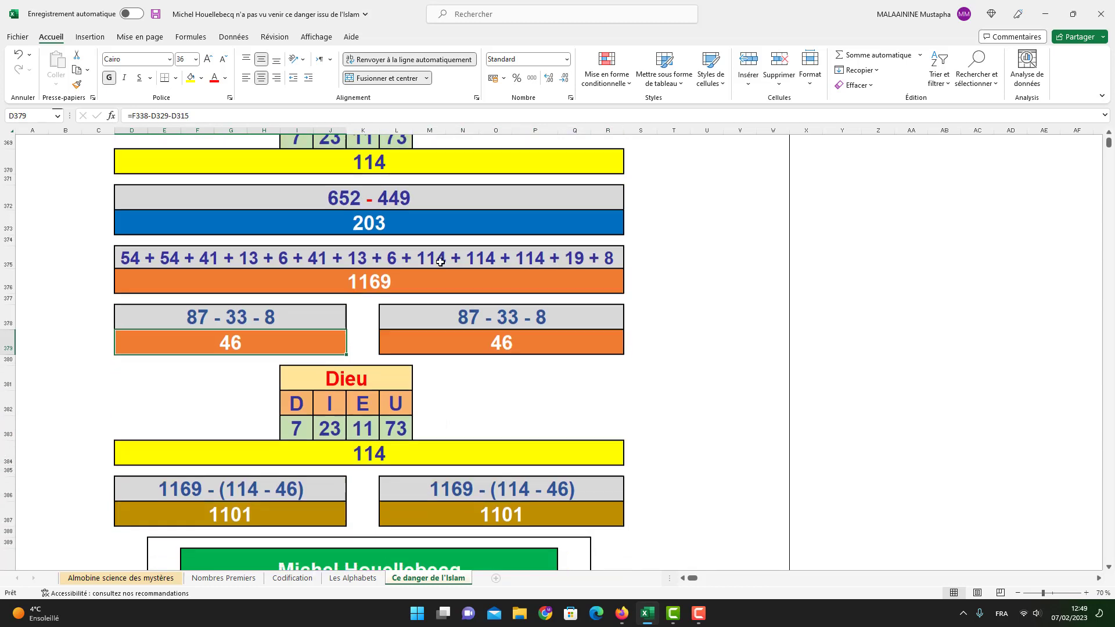
pyautogui.doubleClick(247, 466)
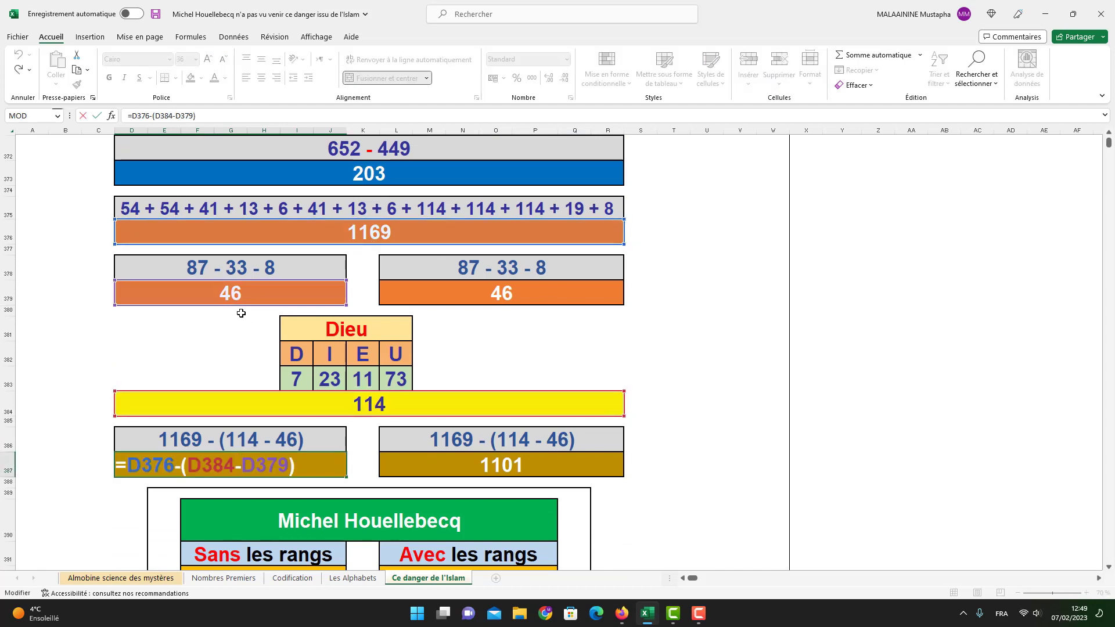
pyautogui.press('Return')
# - Highlight the Michel Houellebecq block in rows 390 to 397, and trace the source cells of the D400 formula under La somme des 1101
pyautogui.scroll(-4, 493, 457)
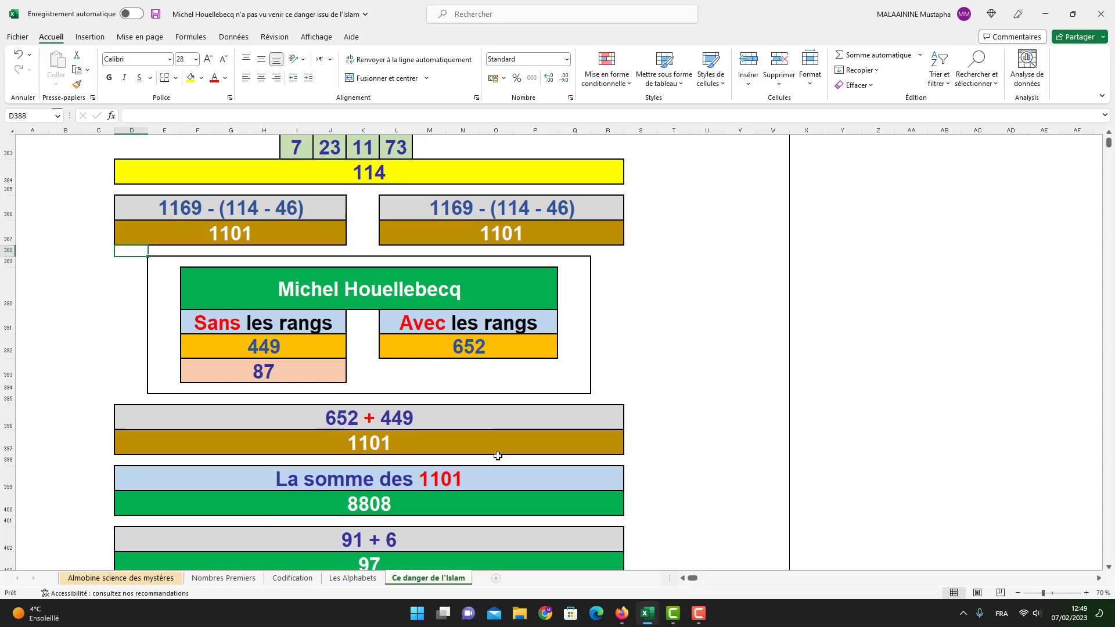
pyautogui.moveTo(145, 298); pyautogui.dragTo(580, 443)
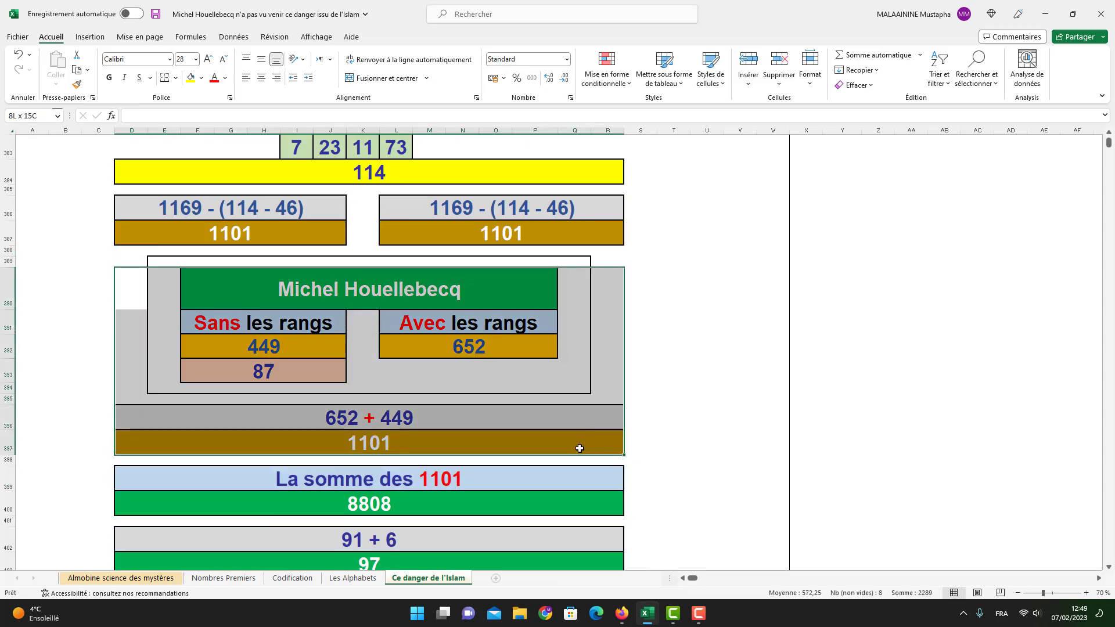
pyautogui.doubleClick(404, 503)
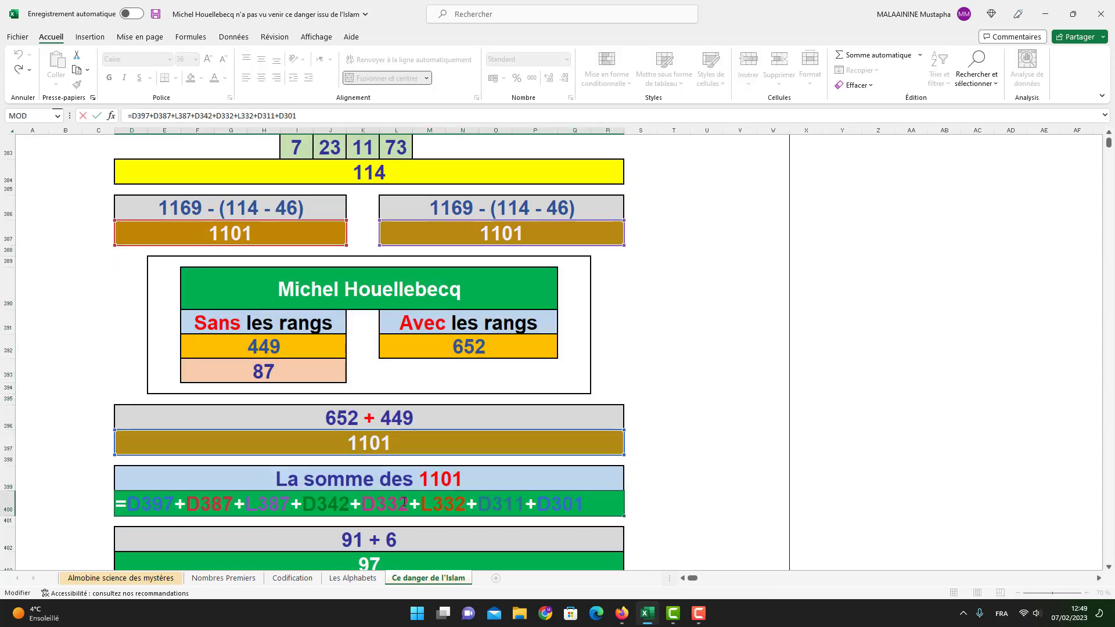
pyautogui.scroll(14, 446, 466)
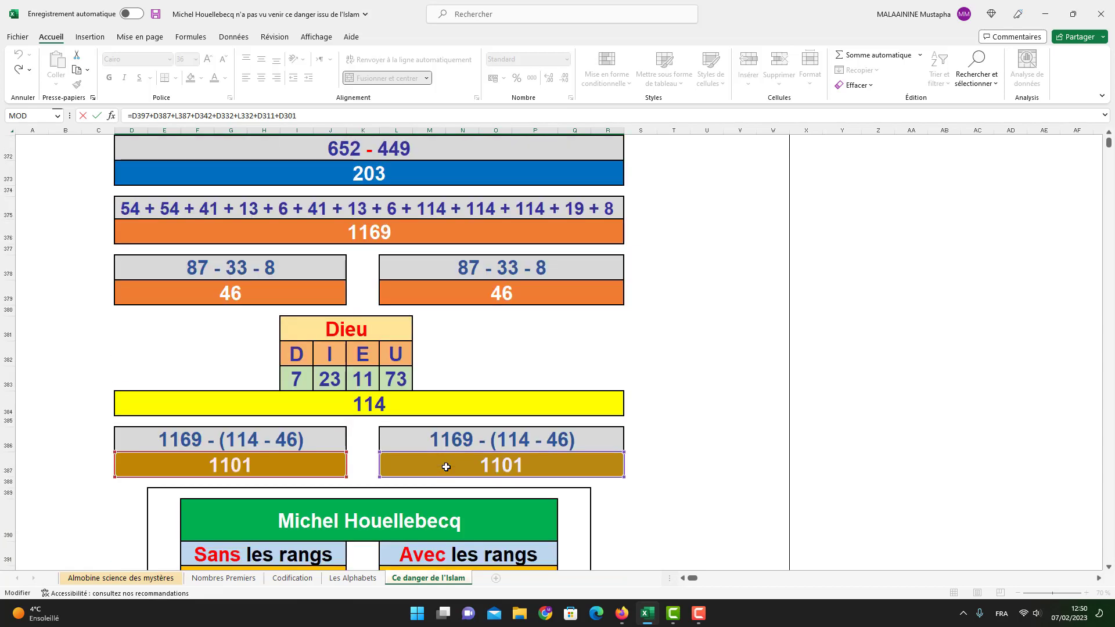
pyautogui.scroll(7, 446, 467)
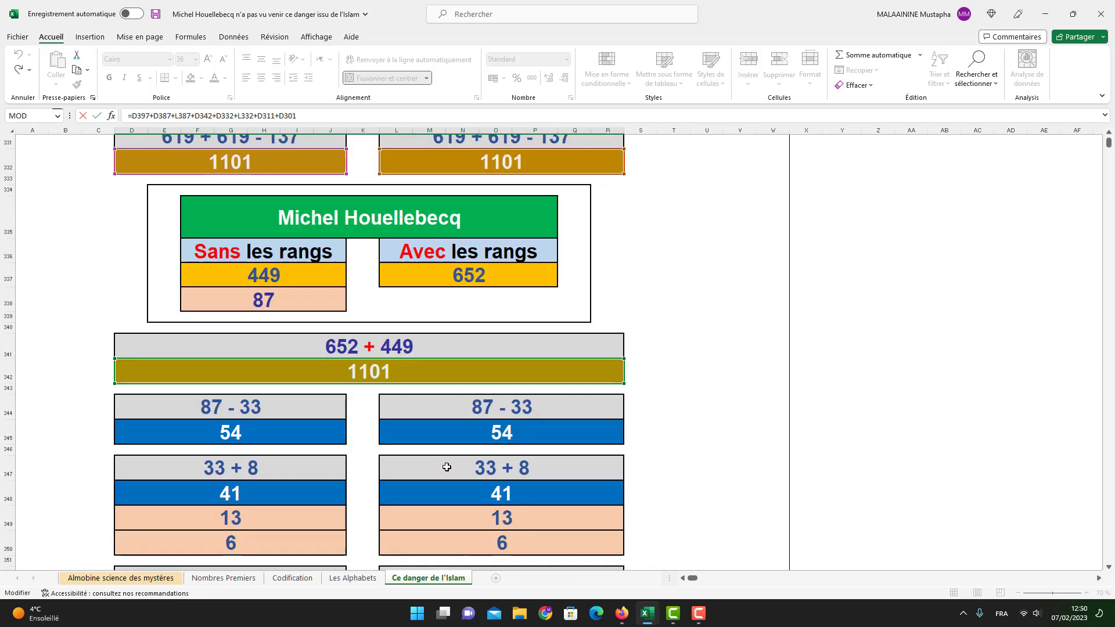
pyautogui.scroll(13, 526, 468)
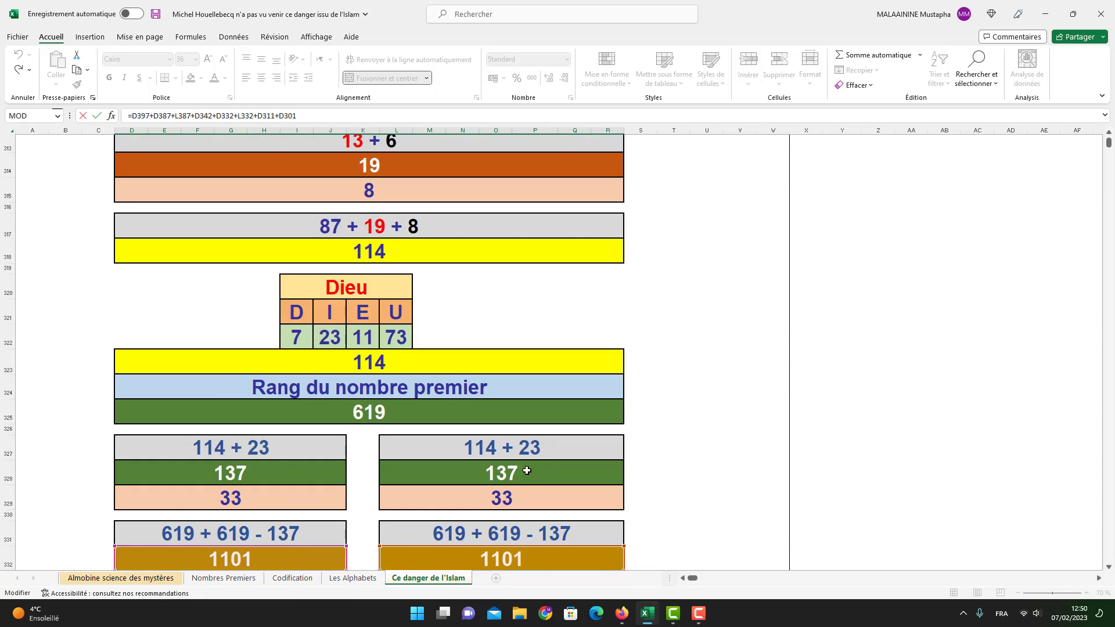
pyautogui.scroll(12, 421, 529)
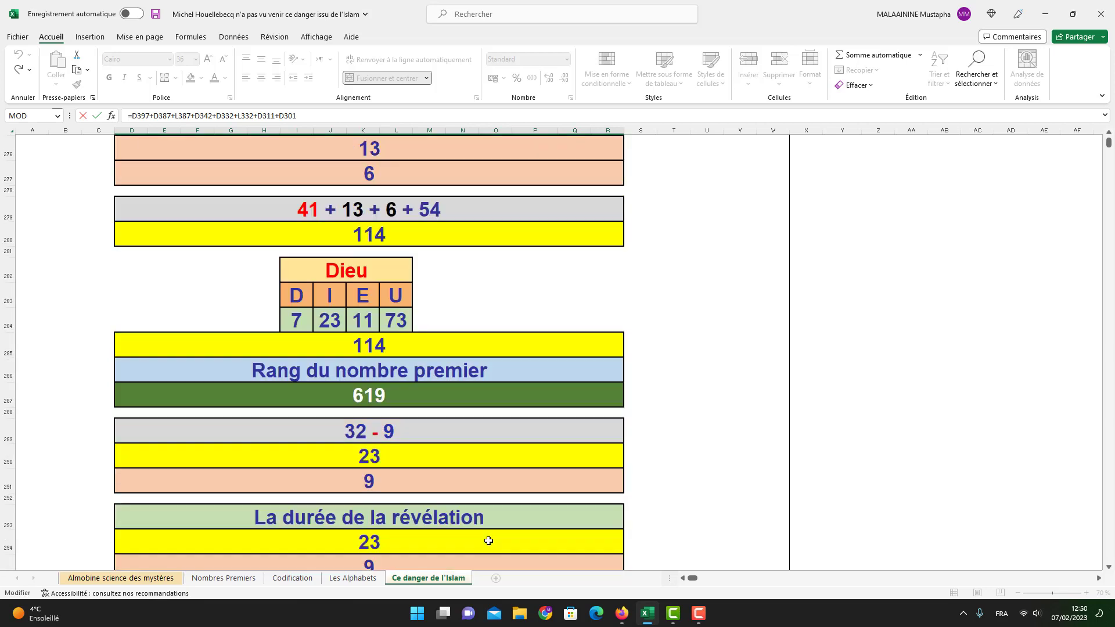
pyautogui.scroll(4, 489, 541)
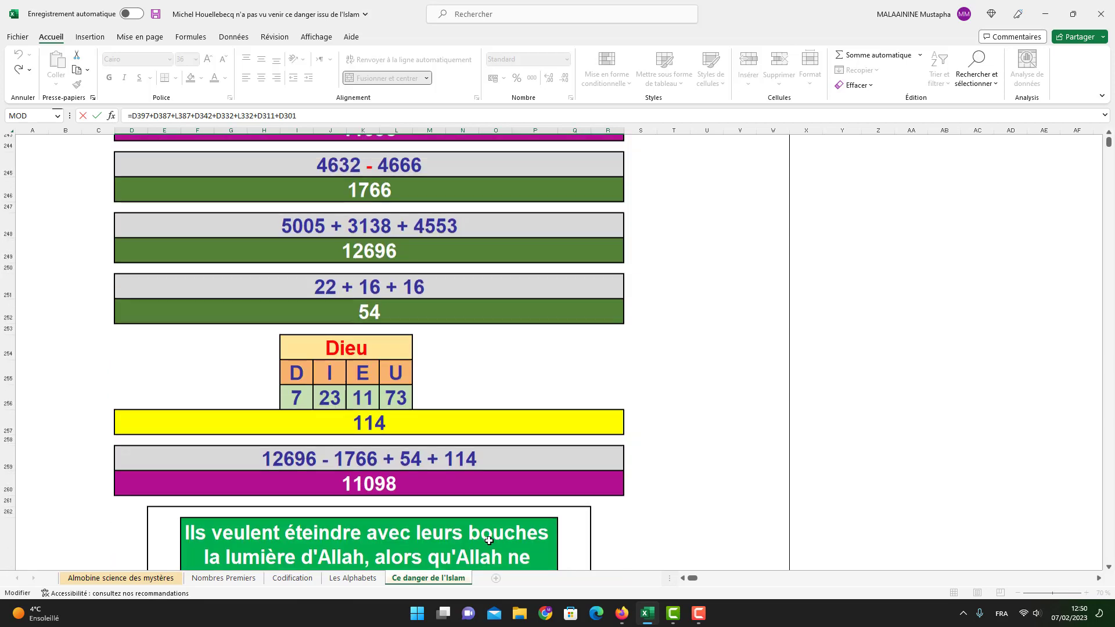
pyautogui.press('Return')
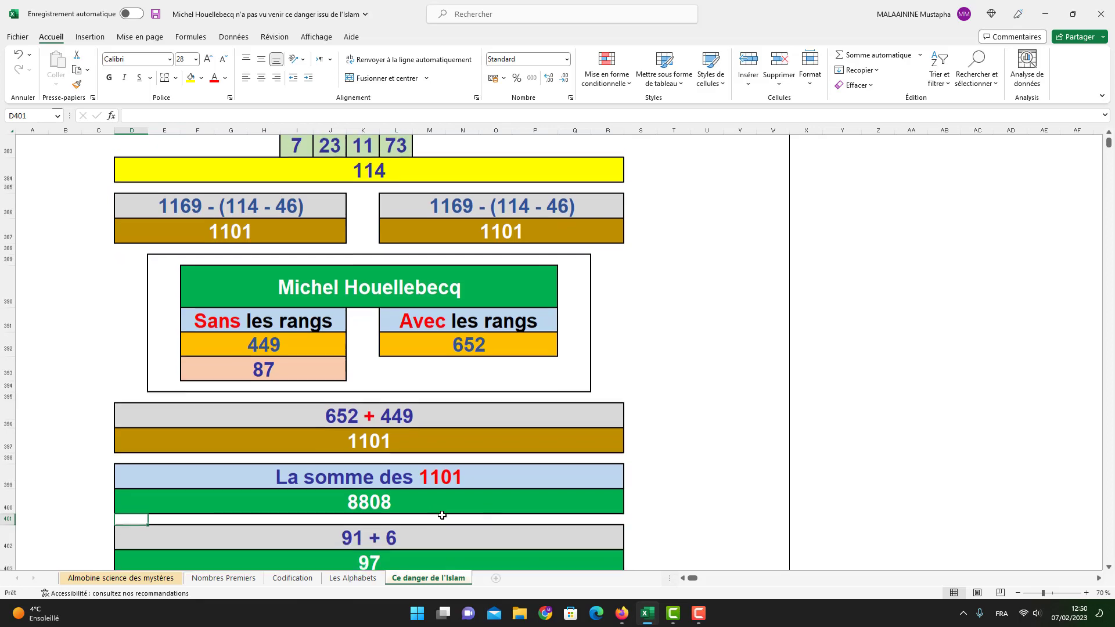
# - Inspect the formula in D403 under 91 + 6, trace it to D103 and H103, and reselect D403
pyautogui.scroll(-1, 489, 540)
pyautogui.doubleClick(363, 559)
pyautogui.scroll(20, 363, 559)
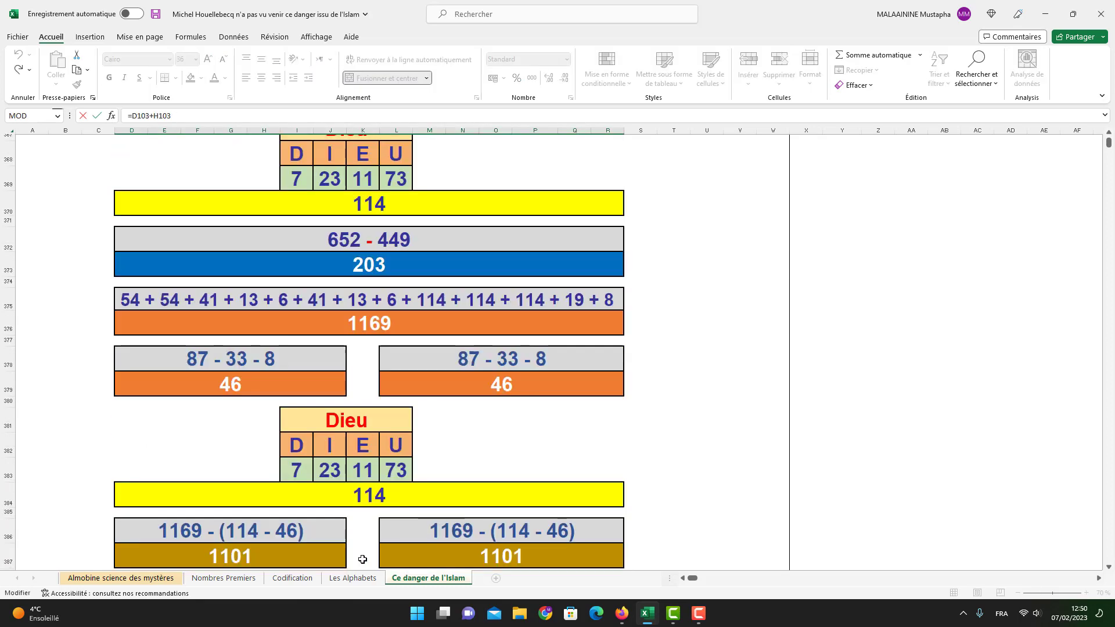
pyautogui.scroll(20, 362, 559)
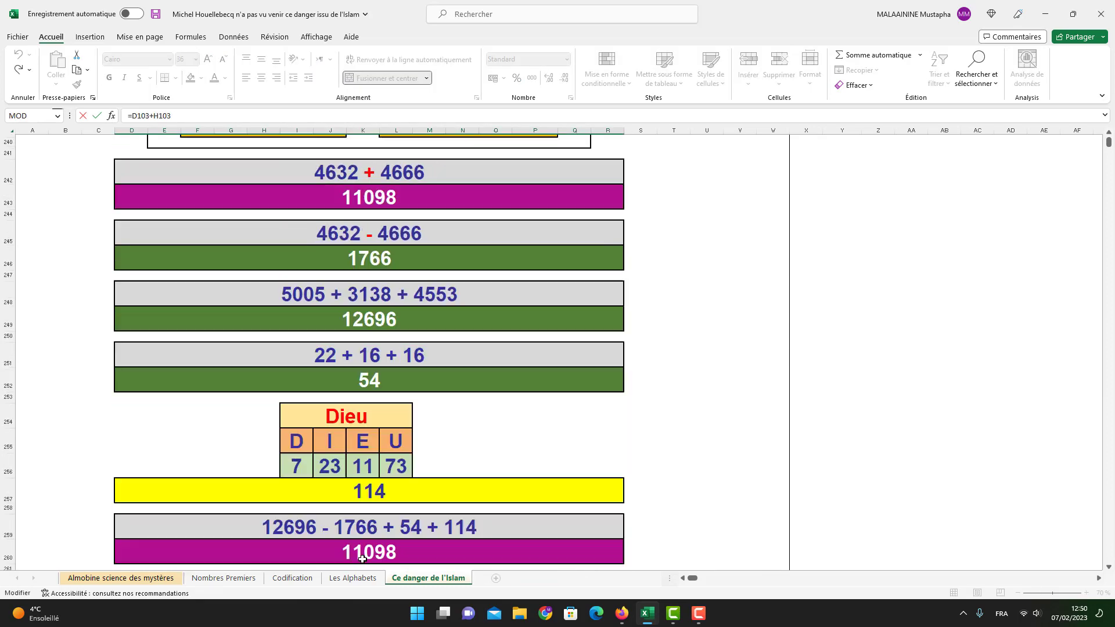
pyautogui.scroll(20, 362, 560)
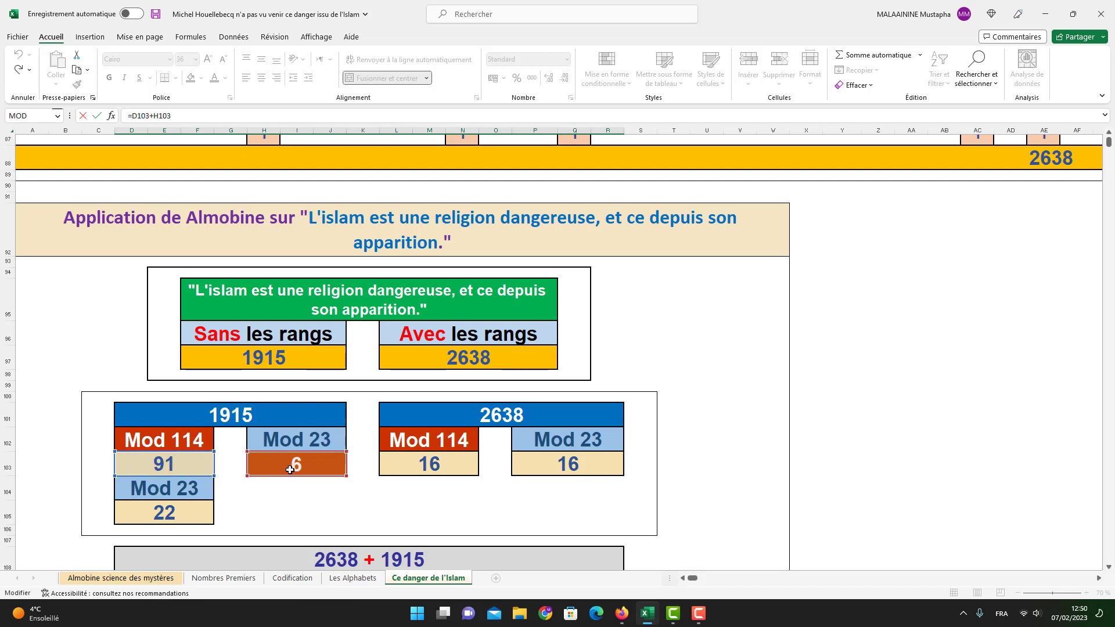
pyautogui.press('Return')
pyautogui.click(370, 515)
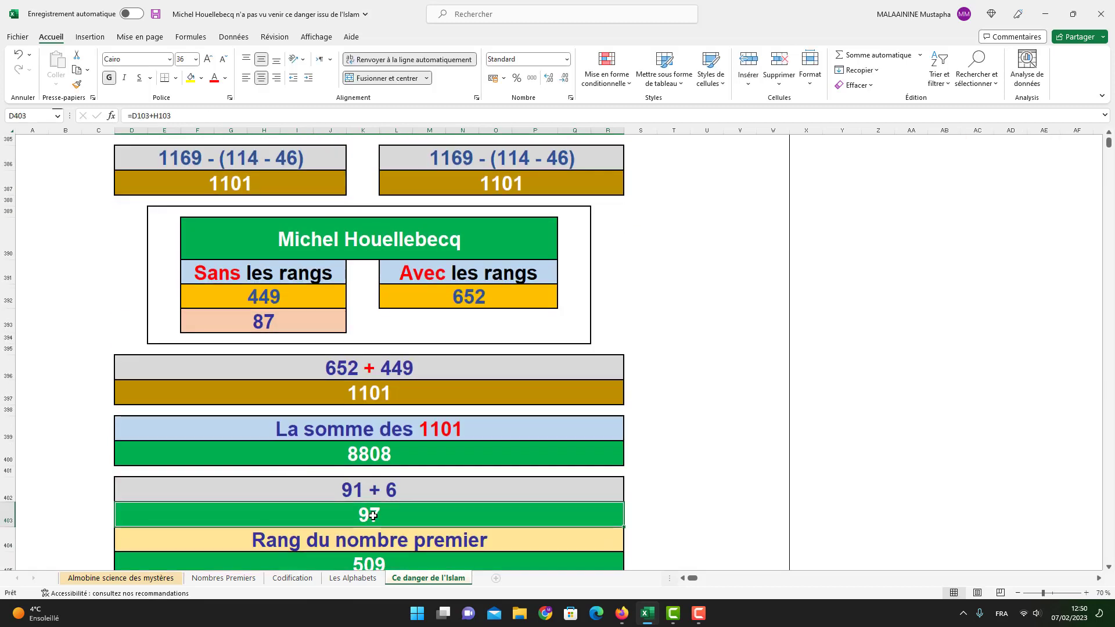
pyautogui.scroll(-2, 348, 492)
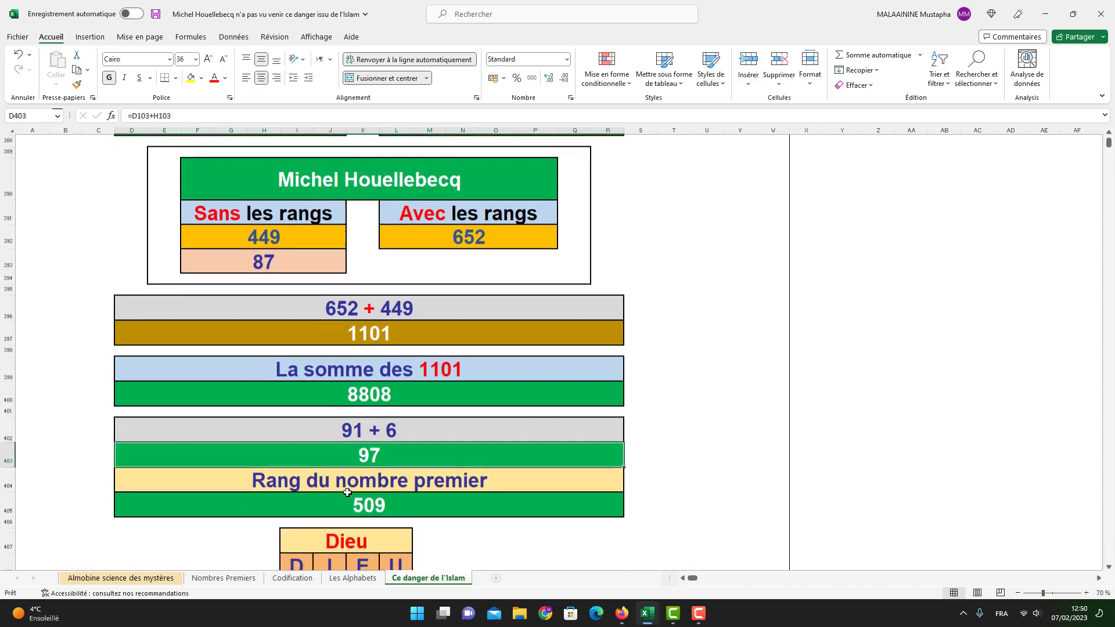
# - Highlight in turn the prime rank result D405, the Dieu table in rows 407 to 410 and the La durée de la révélation cells
pyautogui.click(359, 494)
pyautogui.scroll(-1, 358, 494)
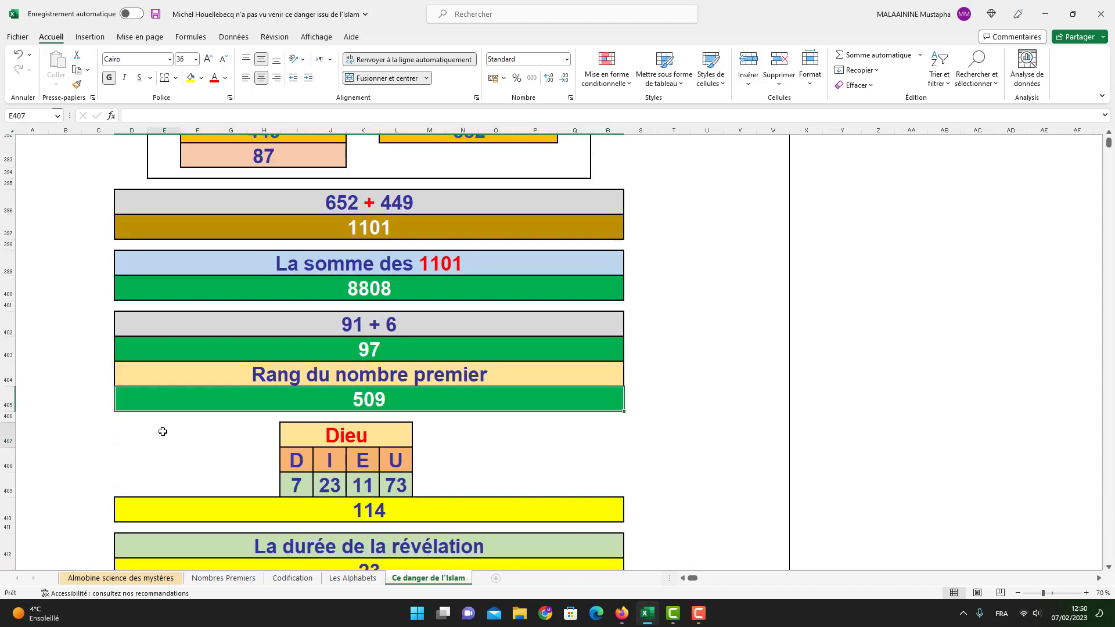
pyautogui.moveTo(163, 433); pyautogui.dragTo(577, 499)
pyautogui.scroll(-2, 576, 499)
pyautogui.moveTo(426, 414); pyautogui.dragTo(400, 436)
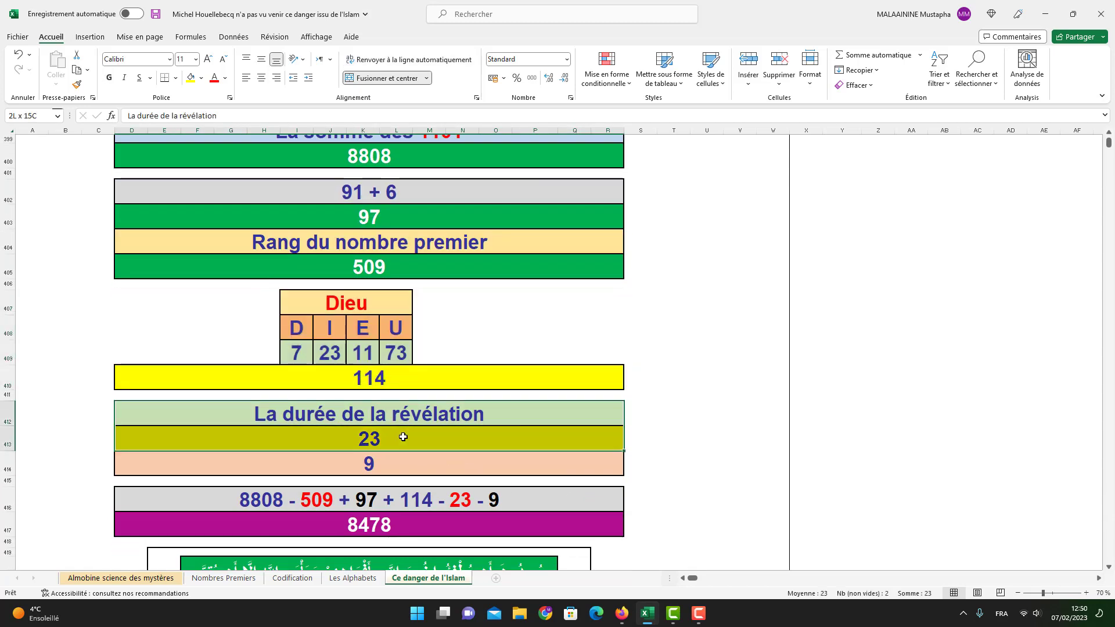
# - Inspect the formula in D417 under 8808 - 509 + 97 + 114 - 23 - 9 and the one in D426 under 4776 + 3702
pyautogui.doubleClick(361, 524)
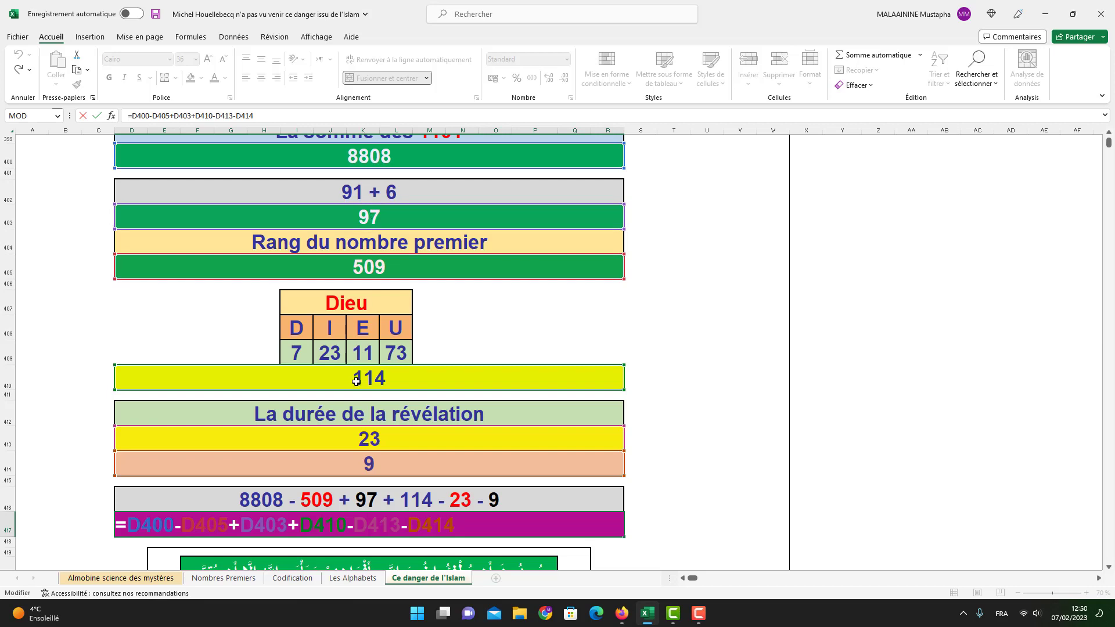
pyautogui.press('Return')
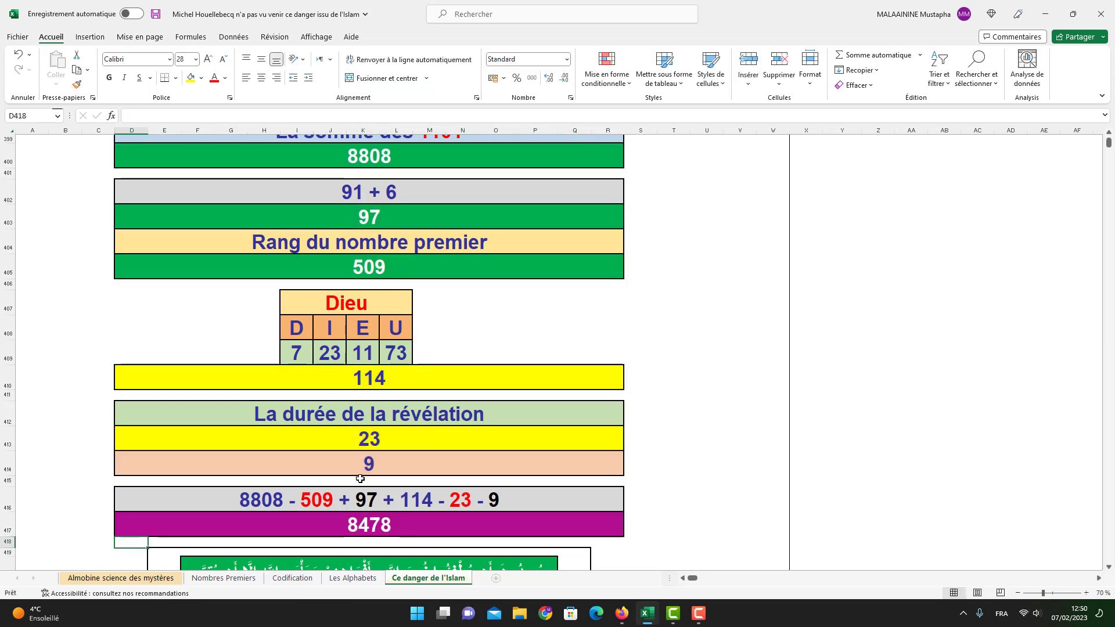
pyautogui.scroll(-3, 376, 482)
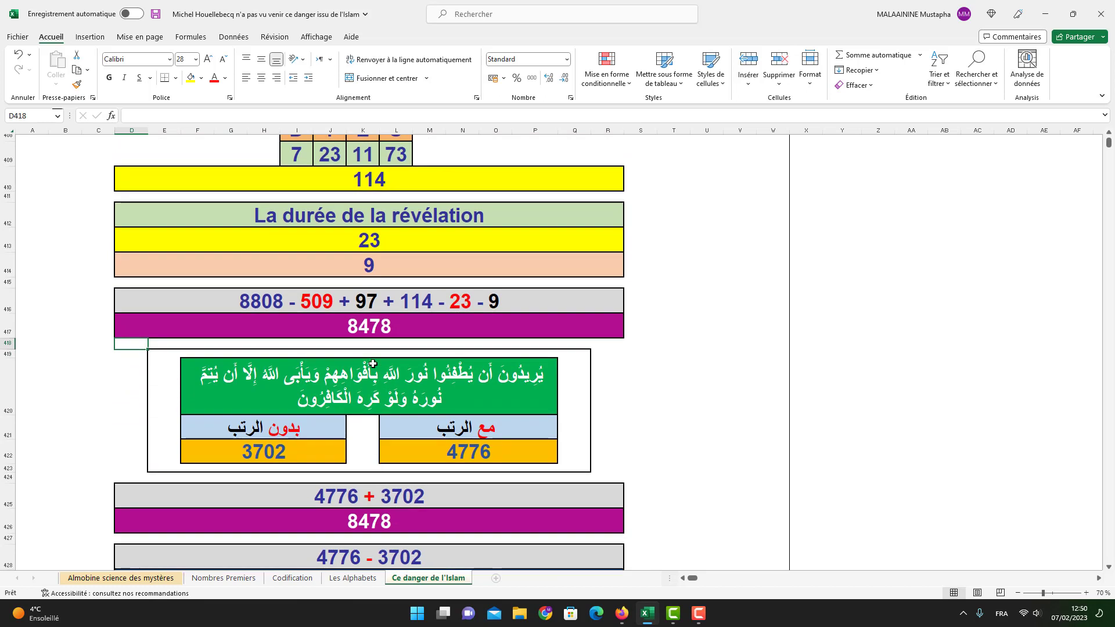
pyautogui.doubleClick(355, 529)
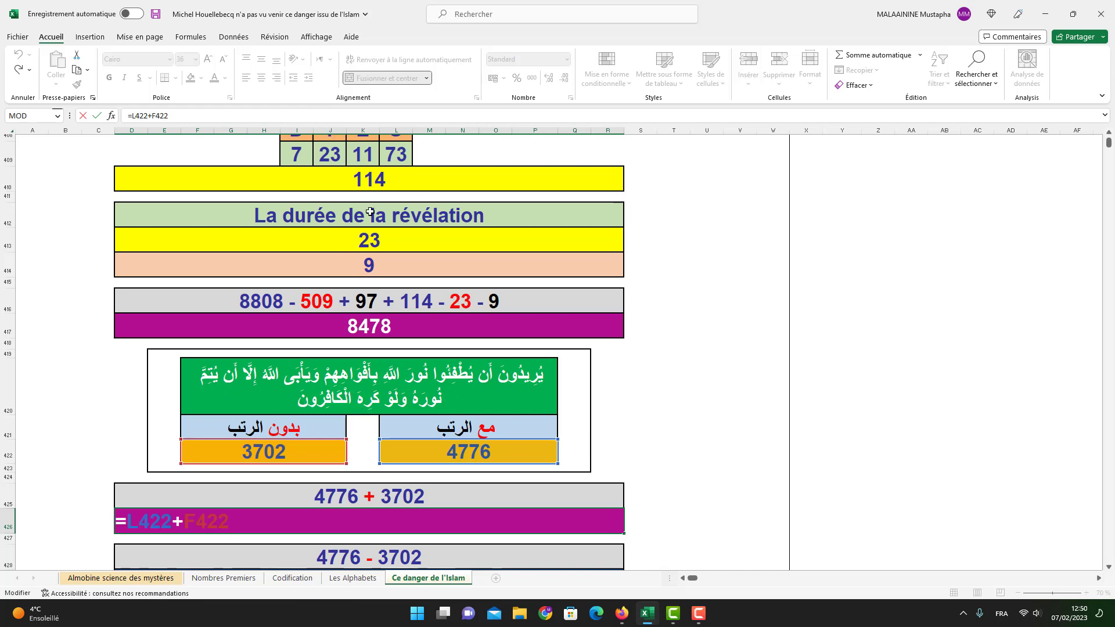
pyautogui.press('Return')
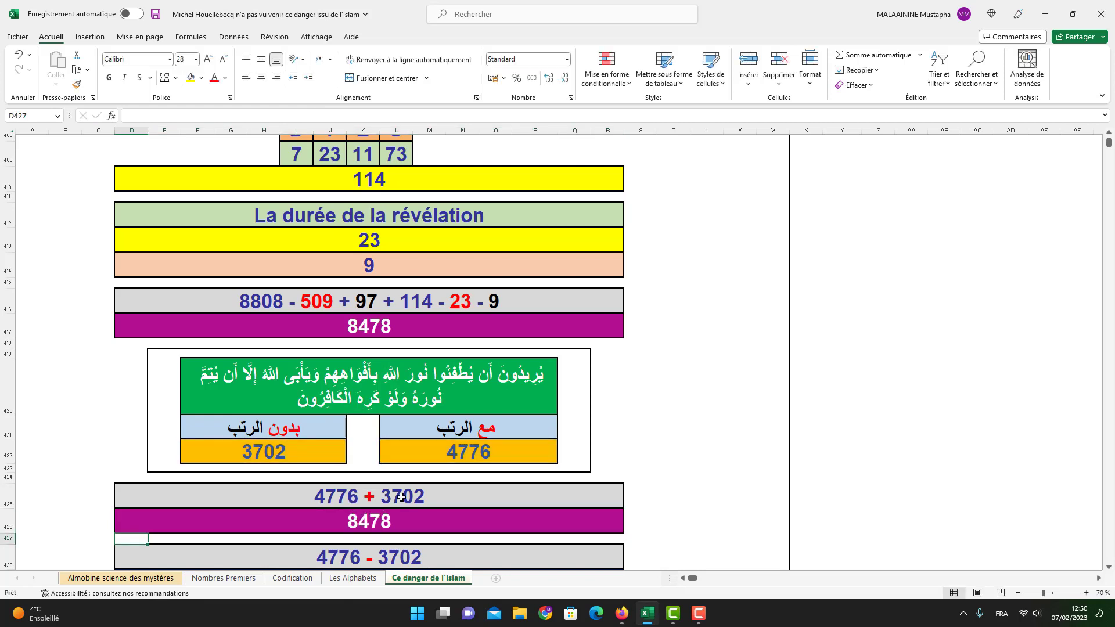
# - Inspect the formula in D429 under 4776 - 3702 and its source cells L422 and F422
pyautogui.scroll(-1, 402, 497)
pyautogui.doubleClick(392, 511)
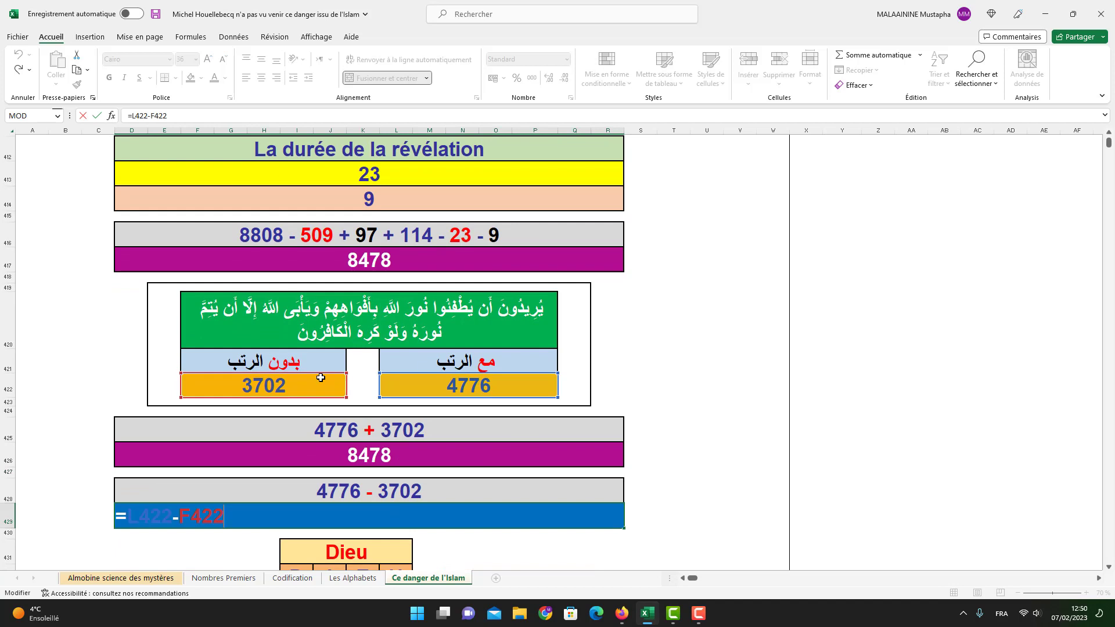
pyautogui.press('Return')
# - Inspect the formula in D437 under 1074 + 114 - 87 and trace it to D429, D434 and F393 in the earlier Michel Houellebecq block
pyautogui.scroll(-3, 261, 378)
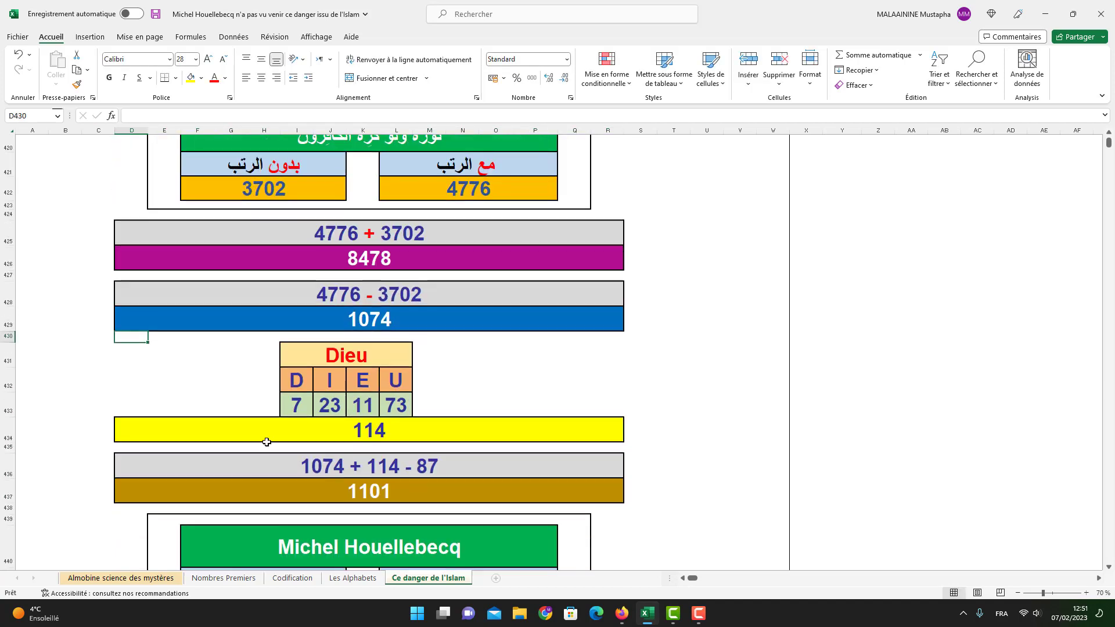
pyautogui.doubleClick(378, 488)
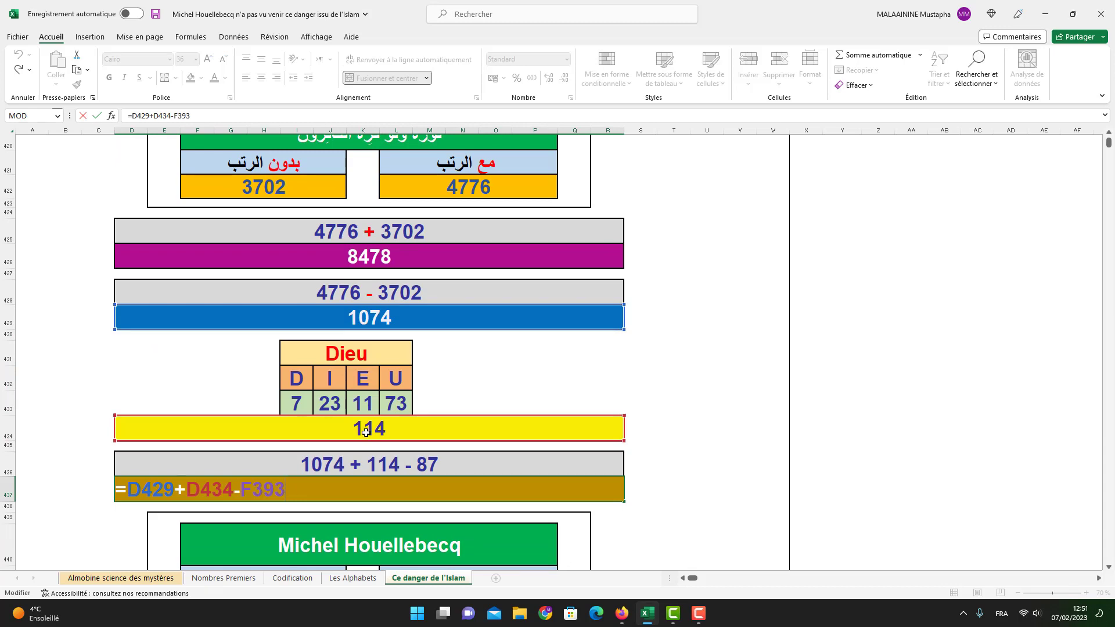
pyautogui.scroll(14, 444, 464)
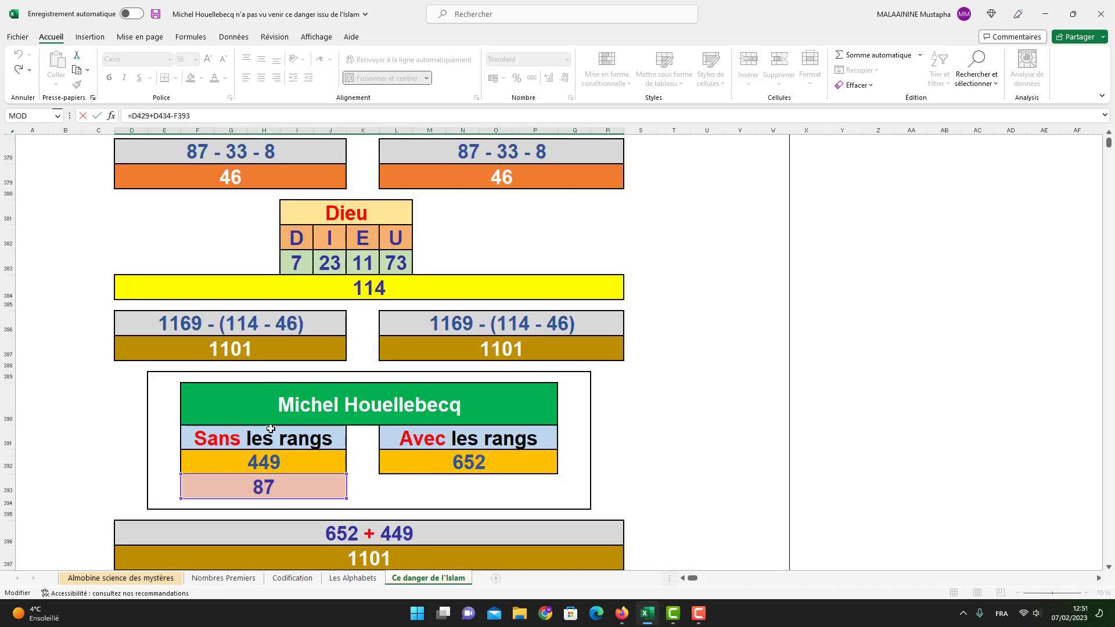
pyautogui.scroll(-2, 284, 480)
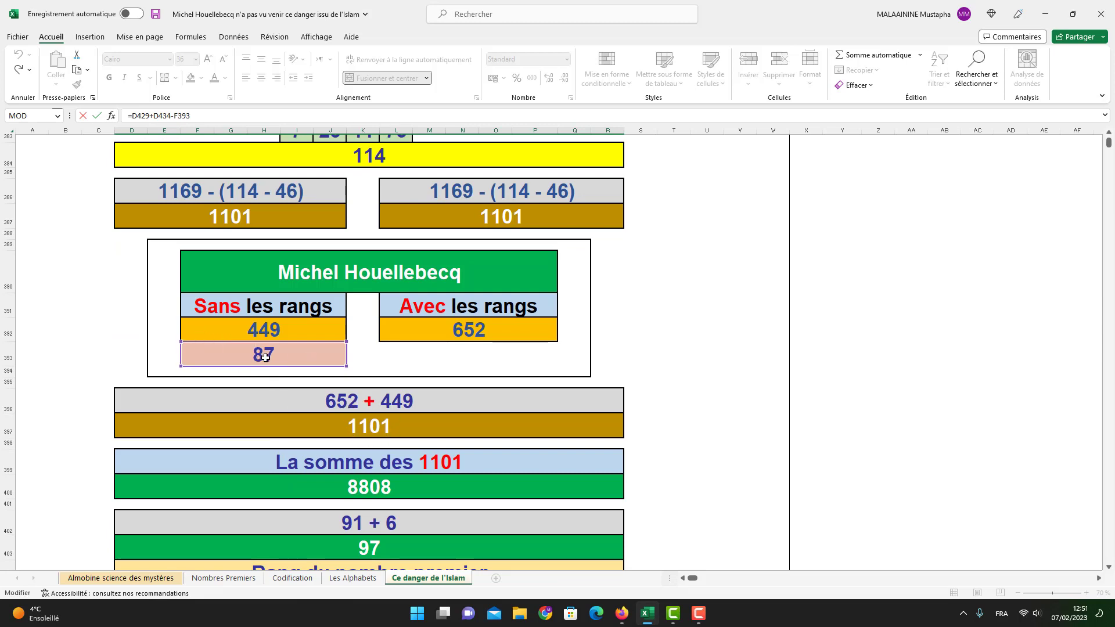
pyautogui.scroll(-12, 325, 383)
pyautogui.press('Return')
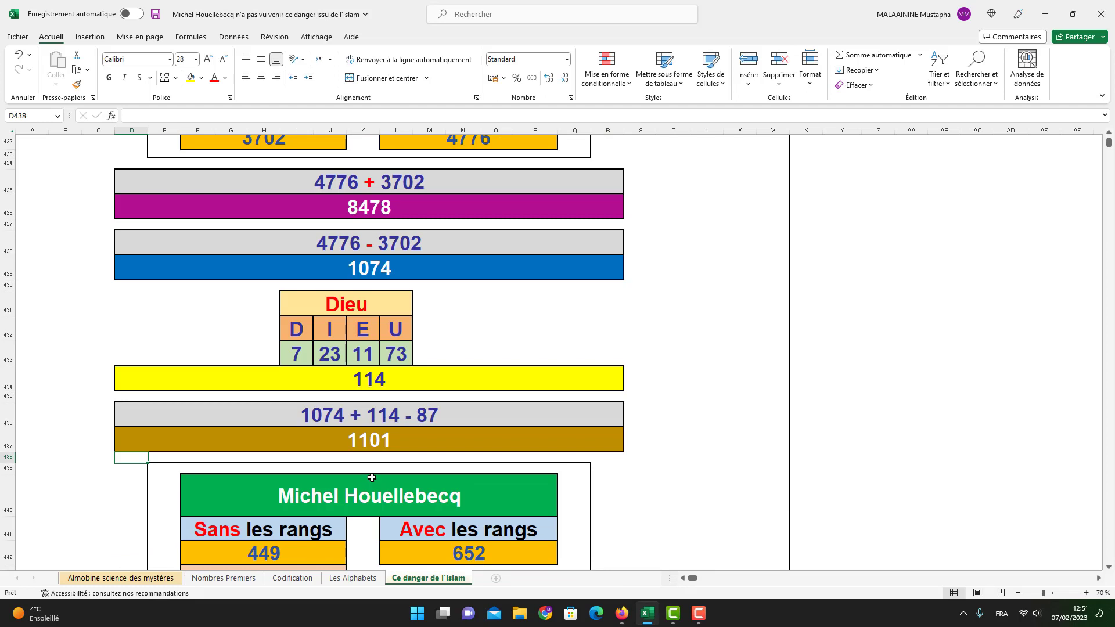
# - Highlight the closing Michel Houellebecq block together with the 652 + 449 calculation in rows 439 to 447
pyautogui.scroll(-3, 372, 477)
pyautogui.moveTo(113, 313)
pyautogui.mouseDown()
pyautogui.moveTo(652, 443)
pyautogui.moveTo(610, 486)
pyautogui.moveTo(593, 483)
pyautogui.mouseUp()
pyautogui.moveTo(126, 312); pyautogui.dragTo(439, 480)
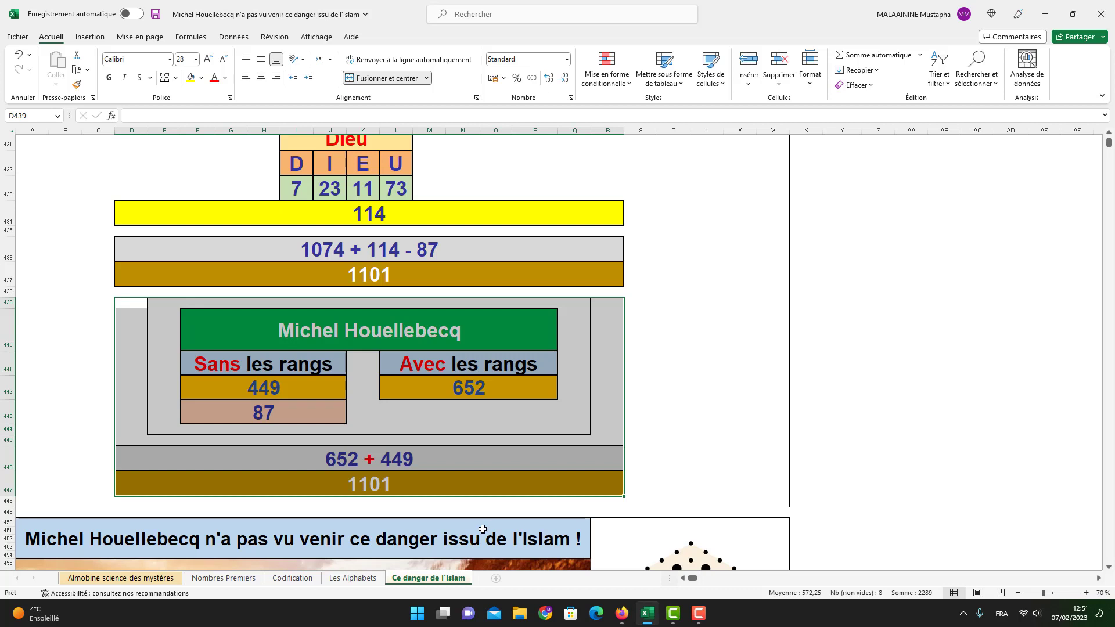
pyautogui.click(698, 613)
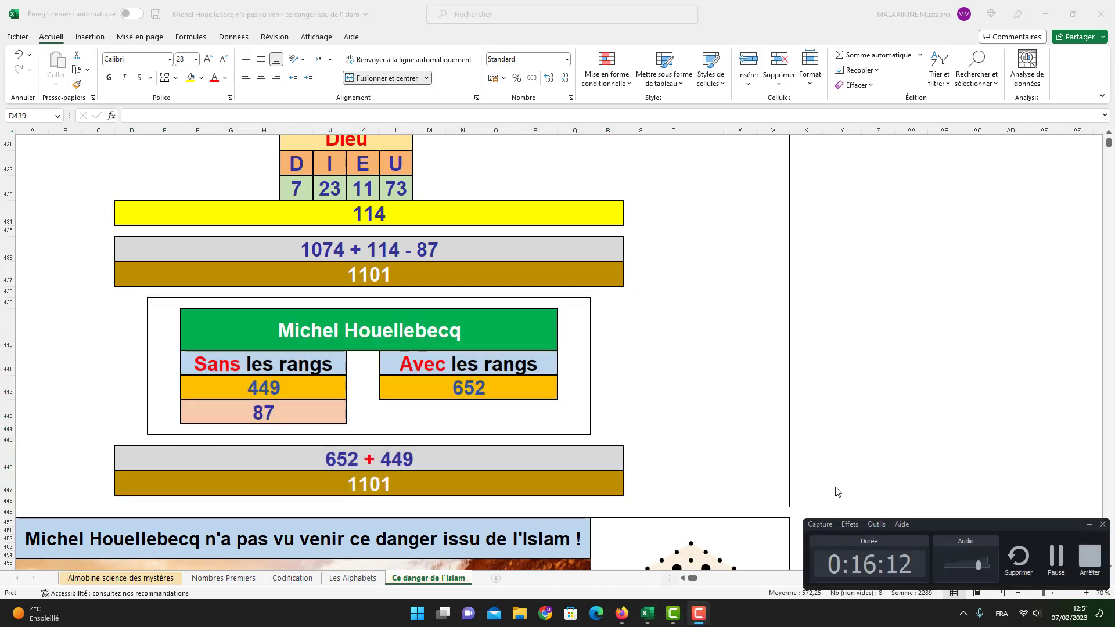